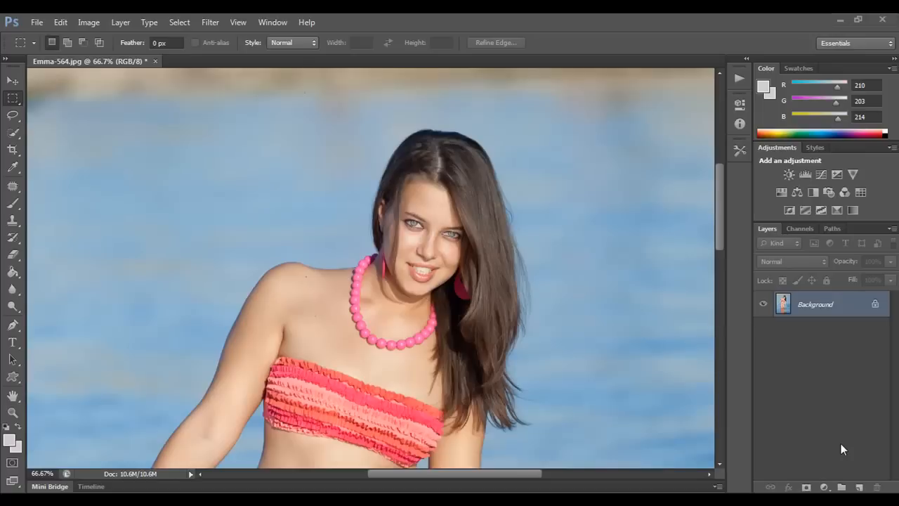
Step: Examine the photo's figure from head to legs, including close views of the waist, hips and thighs
scroll(806, 370, down, 1)
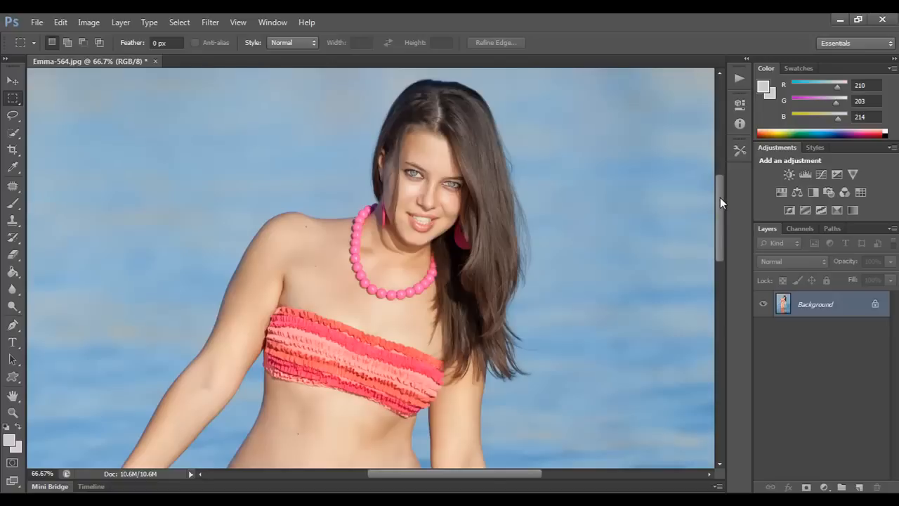
drag(719, 209, 729, 270)
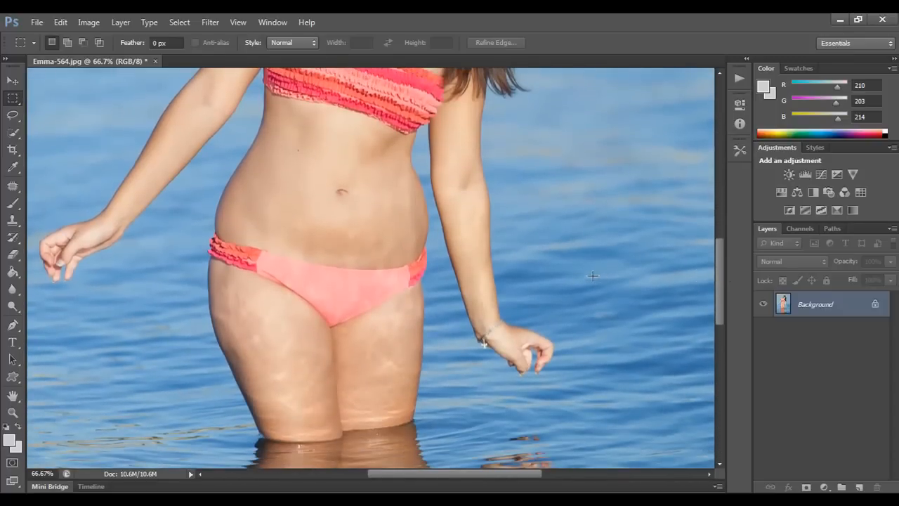
key(ctrl+minus)
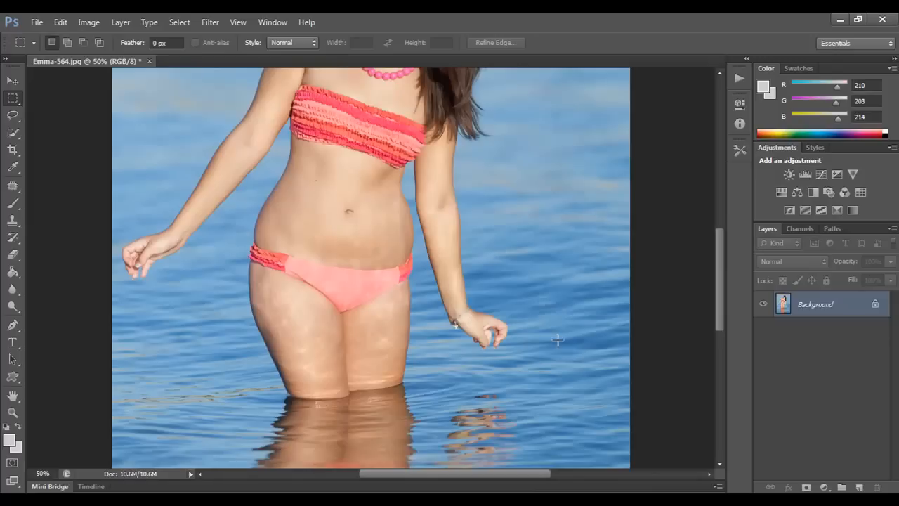
scroll(613, 316, up, 5)
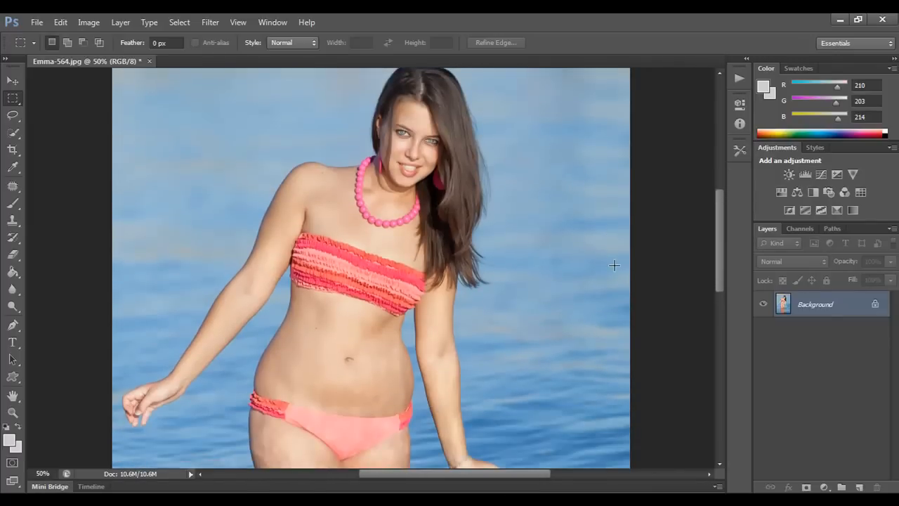
scroll(435, 316, down, 2)
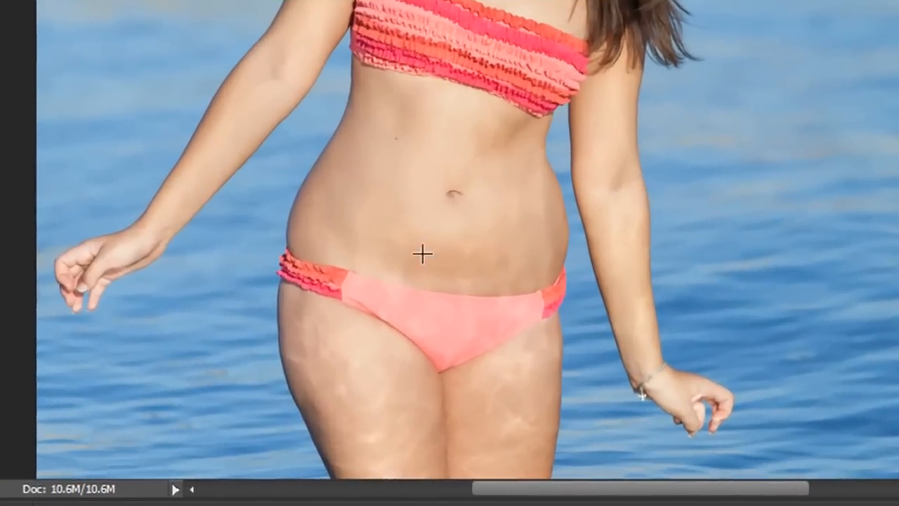
scroll(421, 252, down, 2)
key(ctrl+plus)
drag(245, 376, 209, 321)
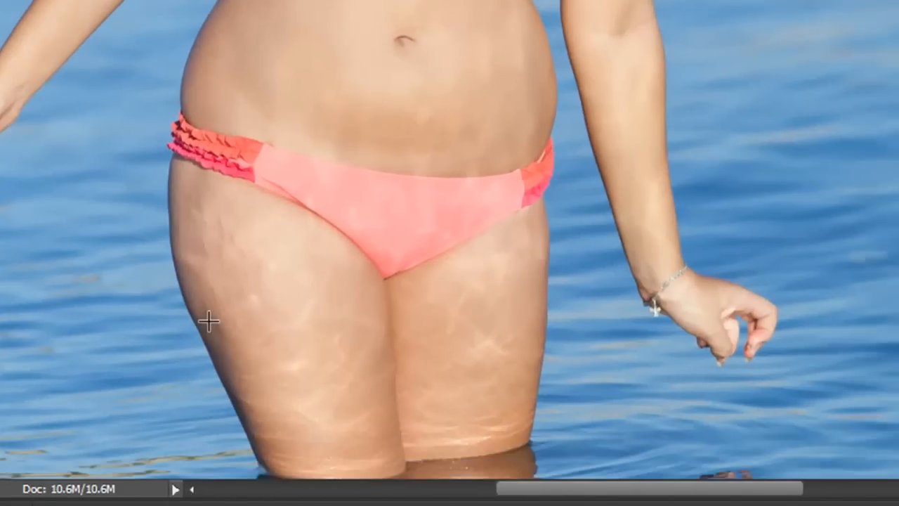
key(ctrl+plus)
scroll(213, 271, down, 1)
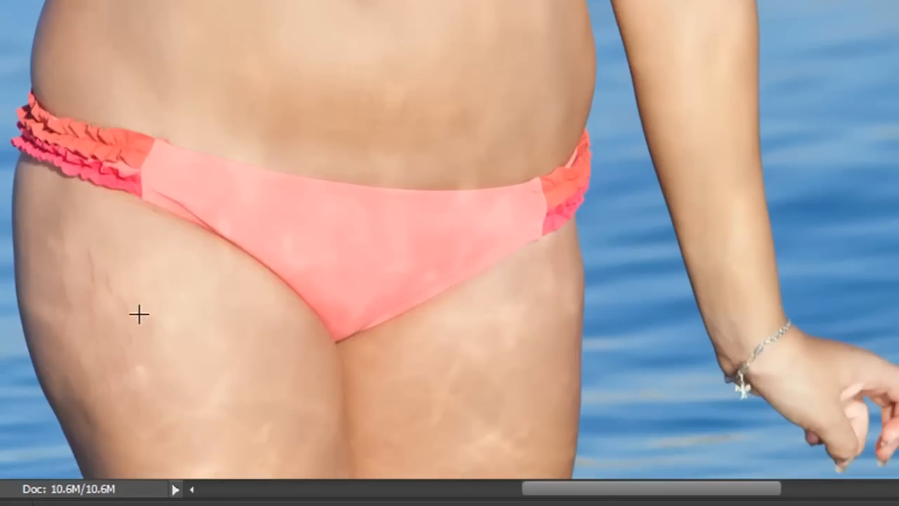
scroll(274, 281, down, 2)
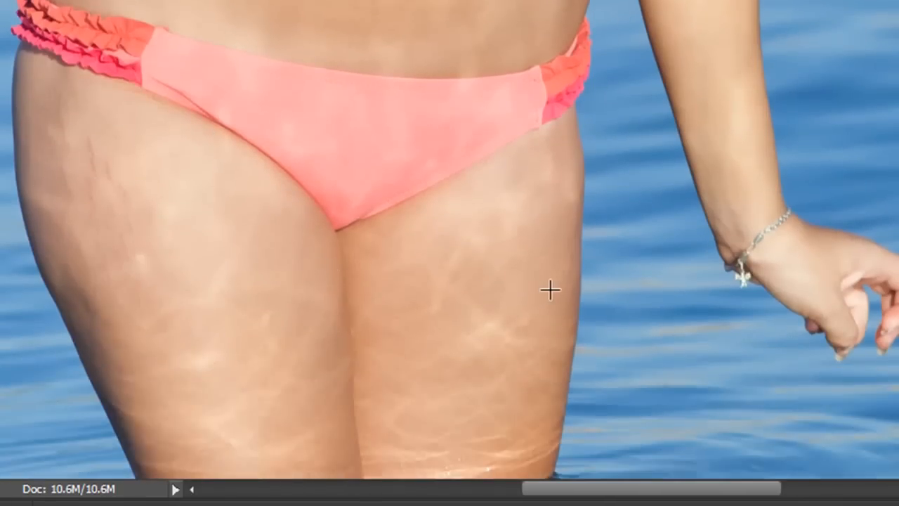
key(ctrl+minus)
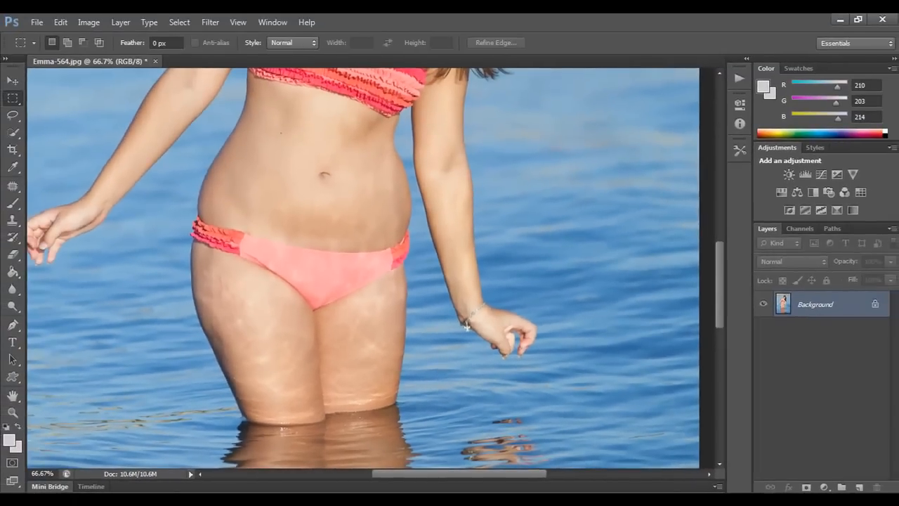
key(ctrl+minus)
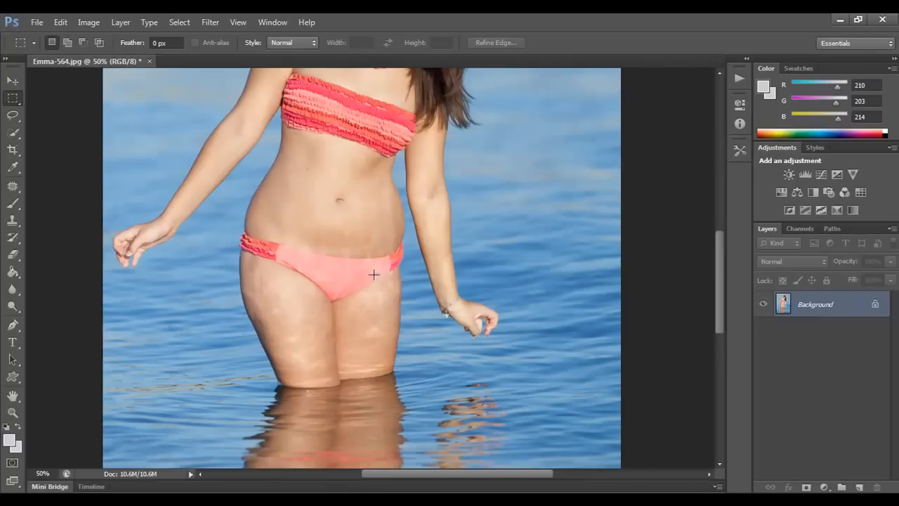
scroll(335, 272, up, 2)
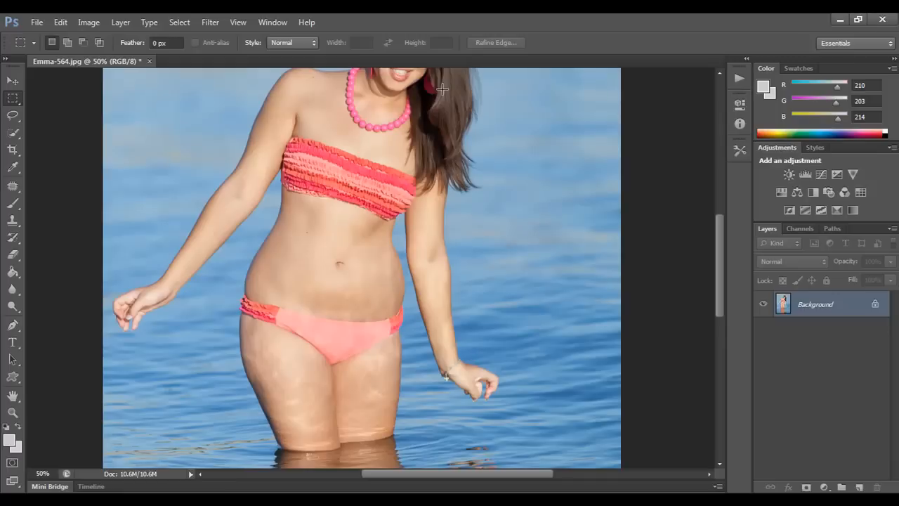
scroll(545, 270, up, 3)
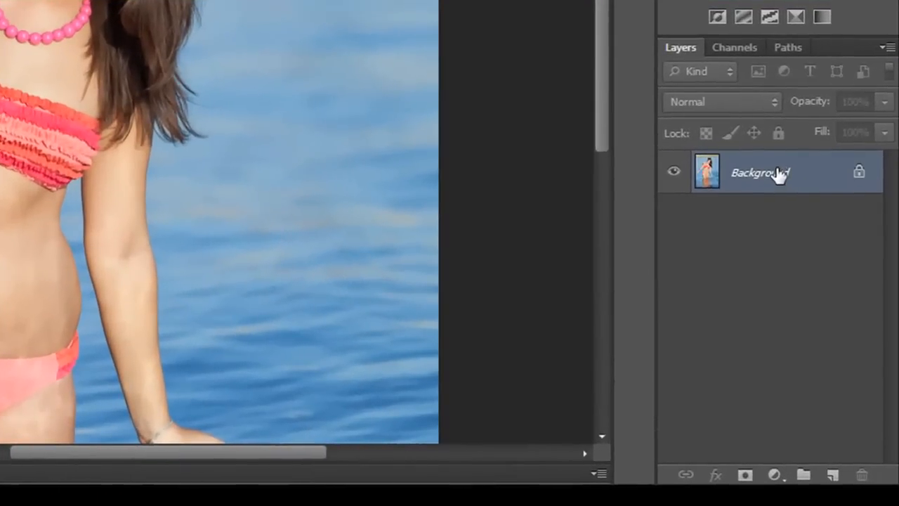
Step: Duplicate the Background layer and marquee-select the copy's full width from just below the bikini top to the image's lower edge
drag(780, 174, 832, 475)
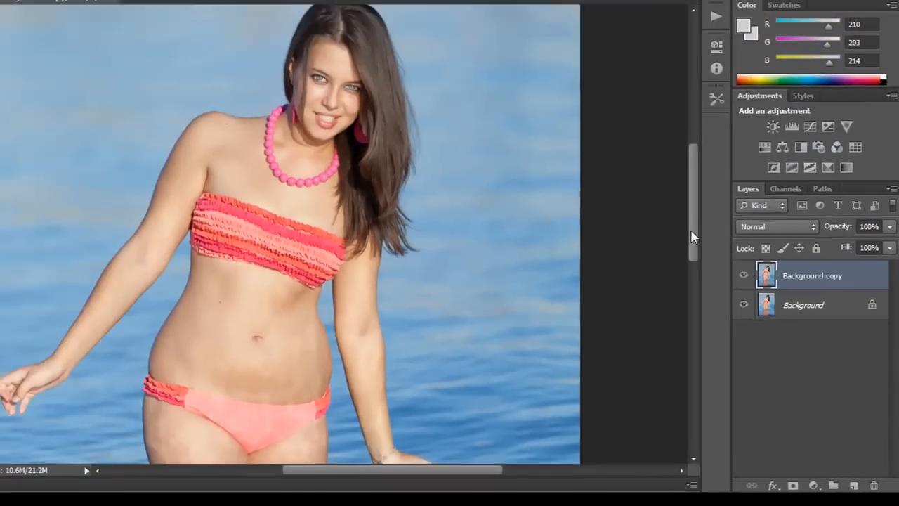
drag(691, 231, 696, 260)
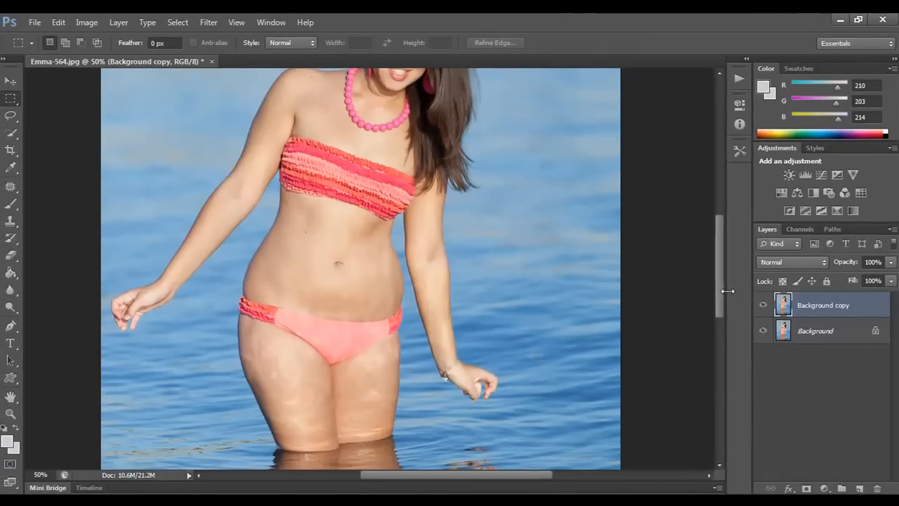
key(ctrl+minus)
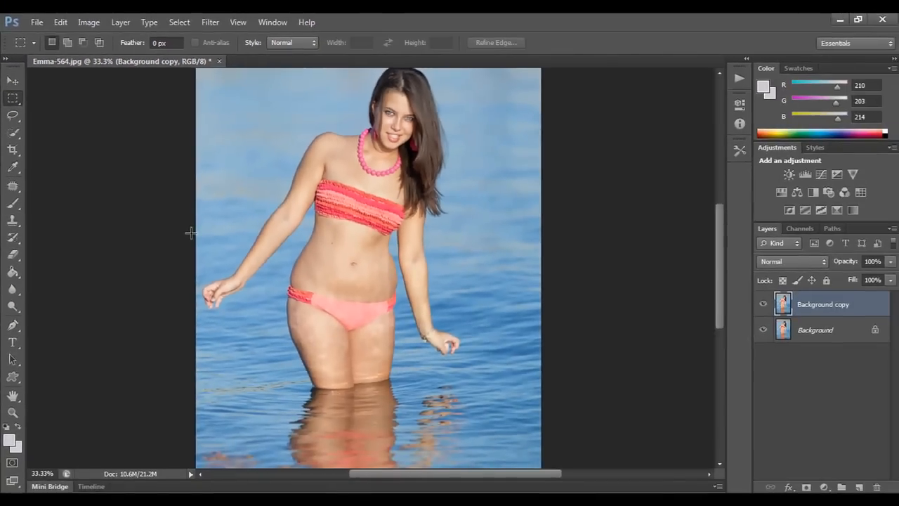
drag(209, 245, 730, 457)
drag(664, 425, 628, 353)
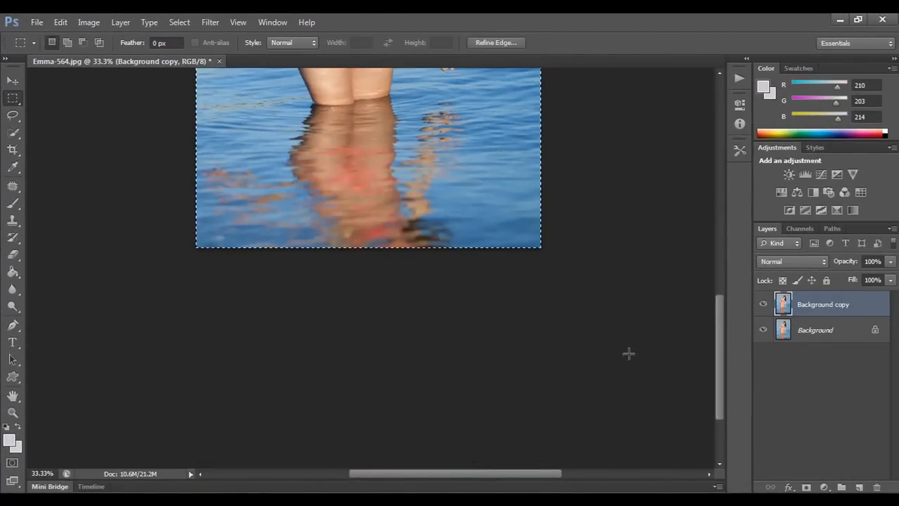
scroll(568, 232, up, 5)
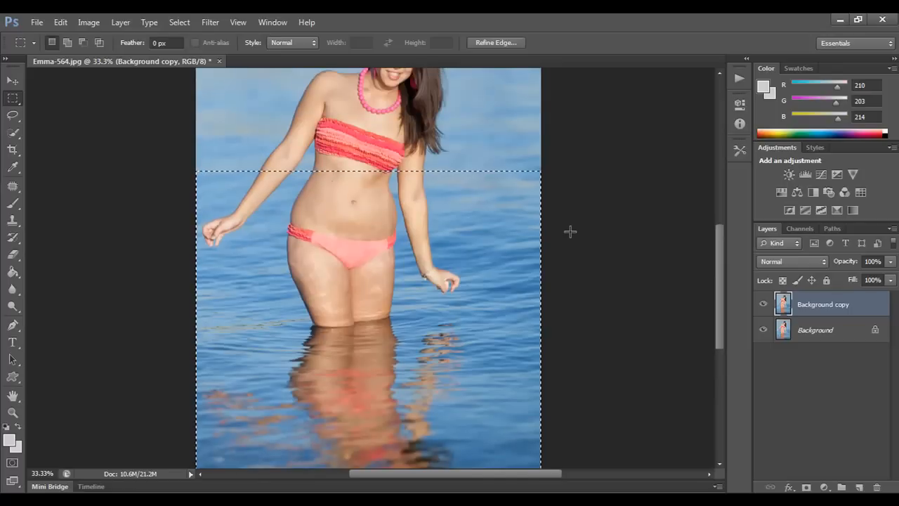
key(shift+Down)
key(shift+Down)
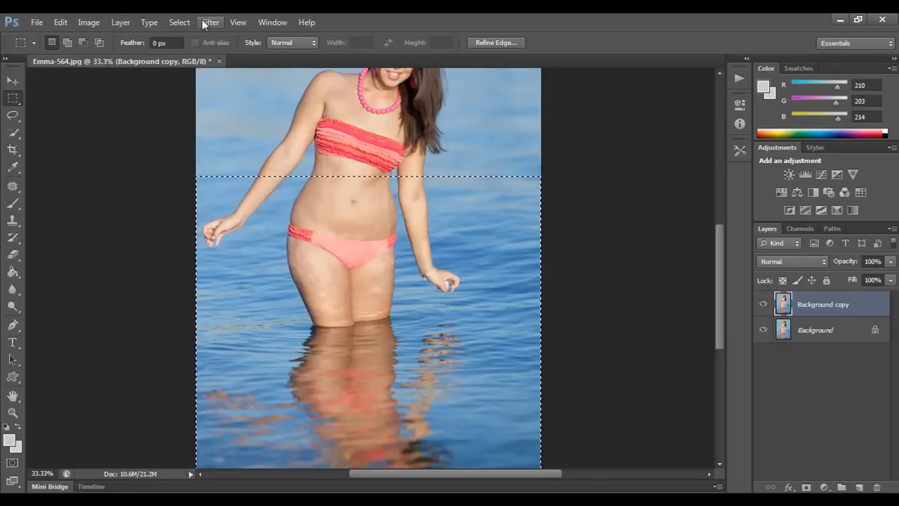
Step: Stretch the selected lower area slightly downward with Free Transform, apply the transformation and deselect
key(ctrl+t)
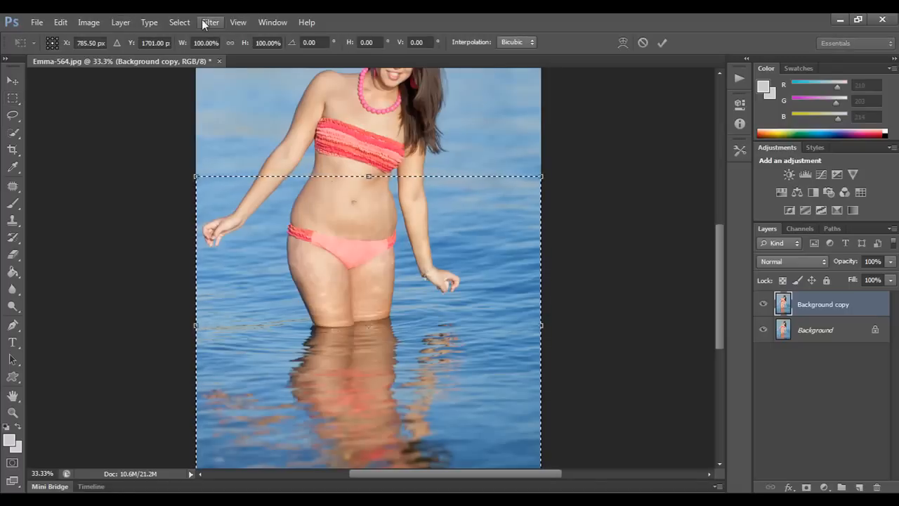
scroll(445, 253, down, 3)
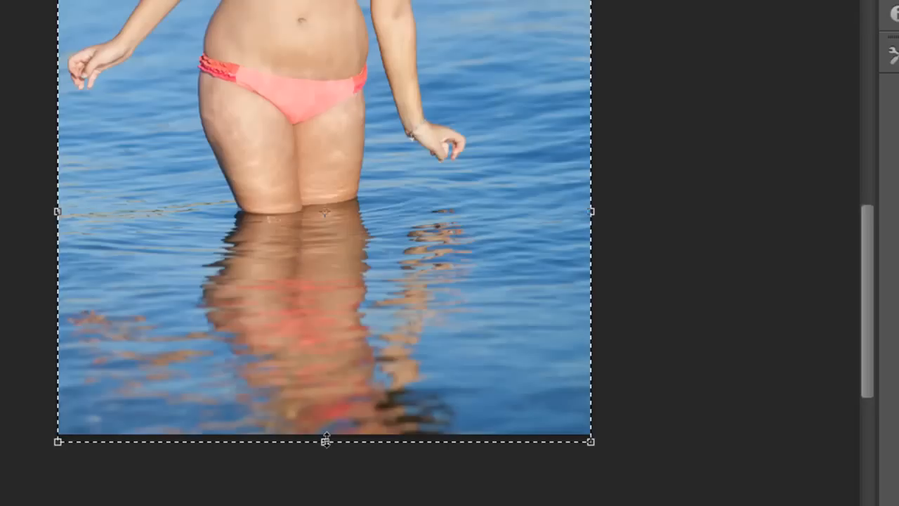
mouse_move(326, 441)
mouse_down()
mouse_move(327, 453)
mouse_move(340, 449)
mouse_up()
scroll(448, 347, up, 3)
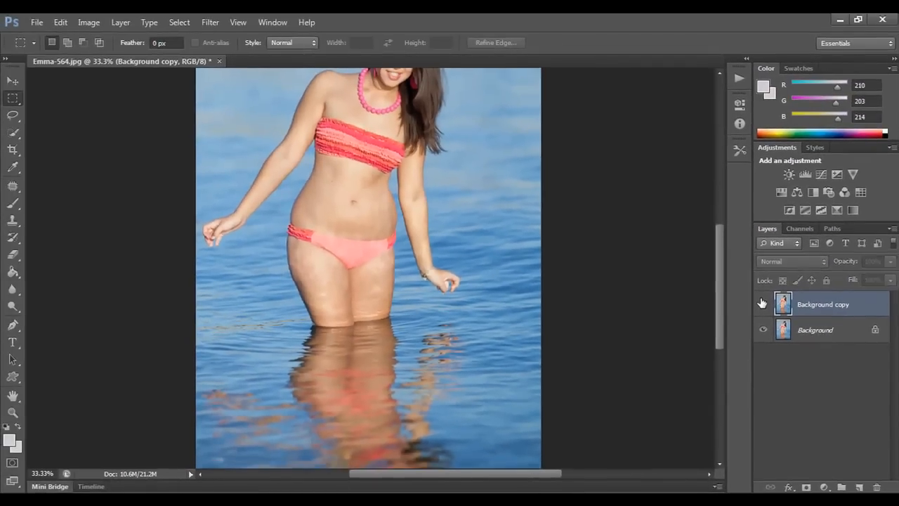
Step: Compare the stretched figure with the original by toggling the visibility of the Background copy layer
click(763, 304)
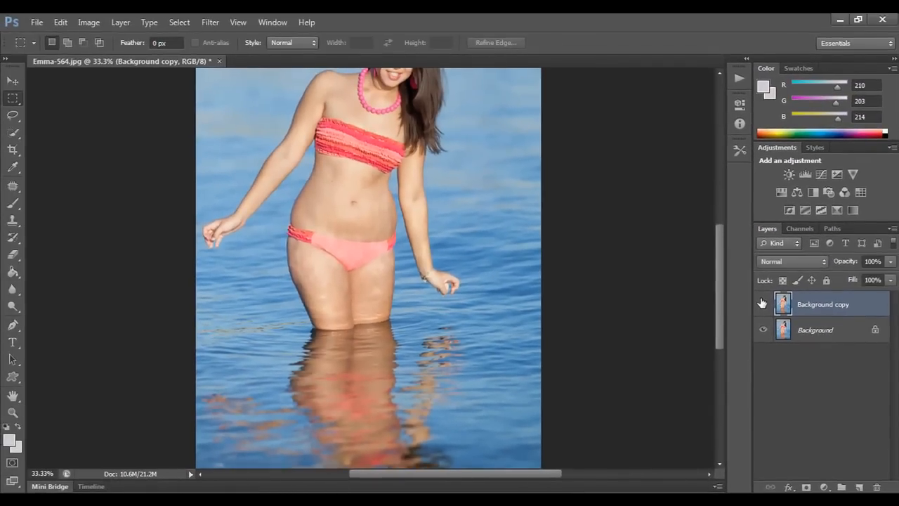
click(764, 303)
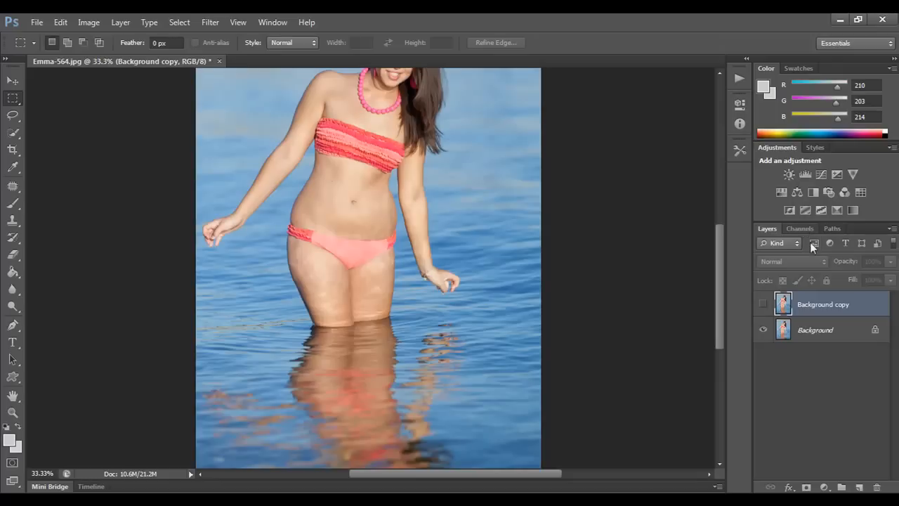
click(764, 307)
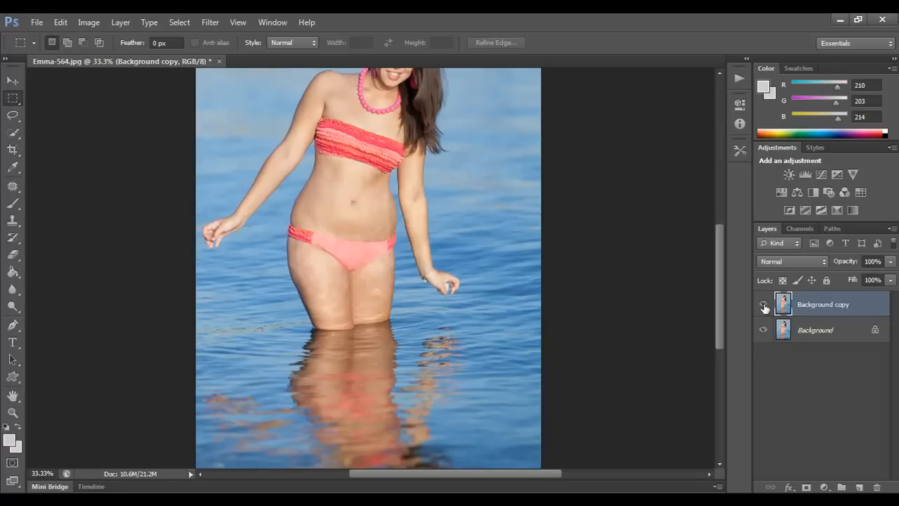
Step: Duplicate the Background copy layer to get a separate layer for reshaping
drag(818, 302, 859, 488)
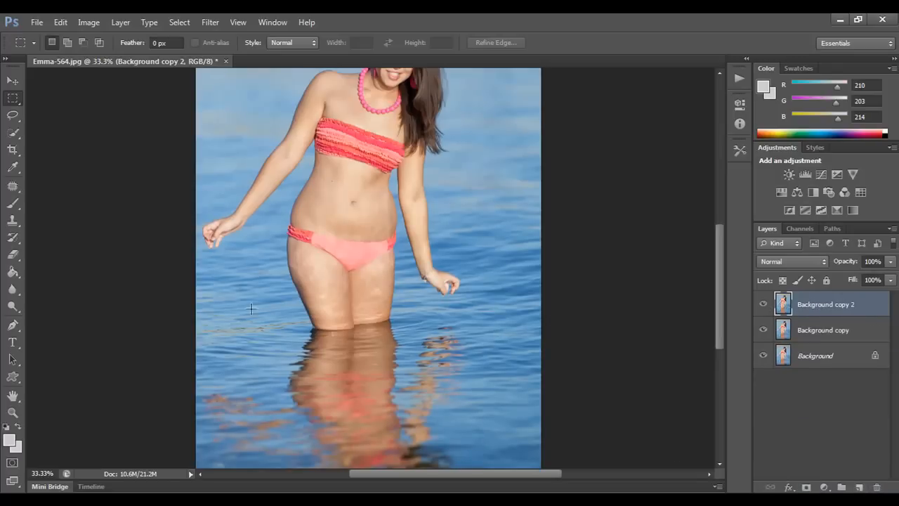
scroll(295, 301, up, 7)
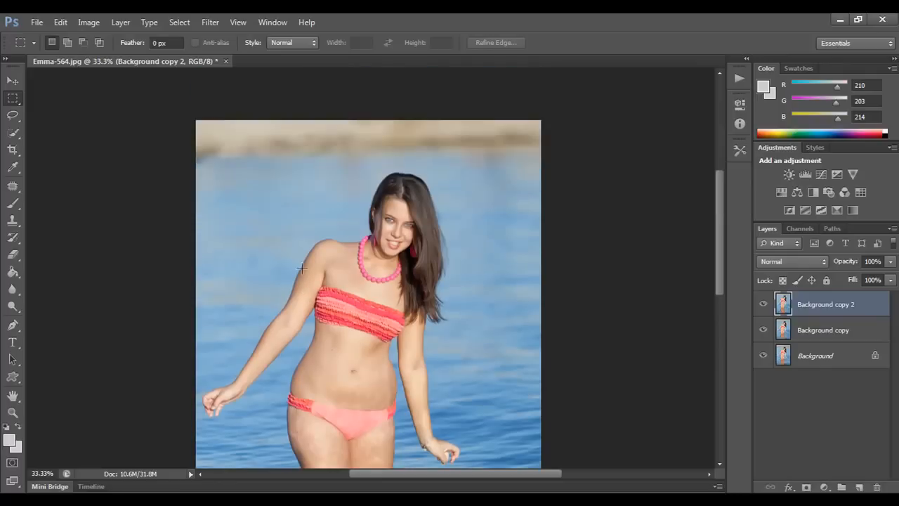
scroll(344, 250, down, 4)
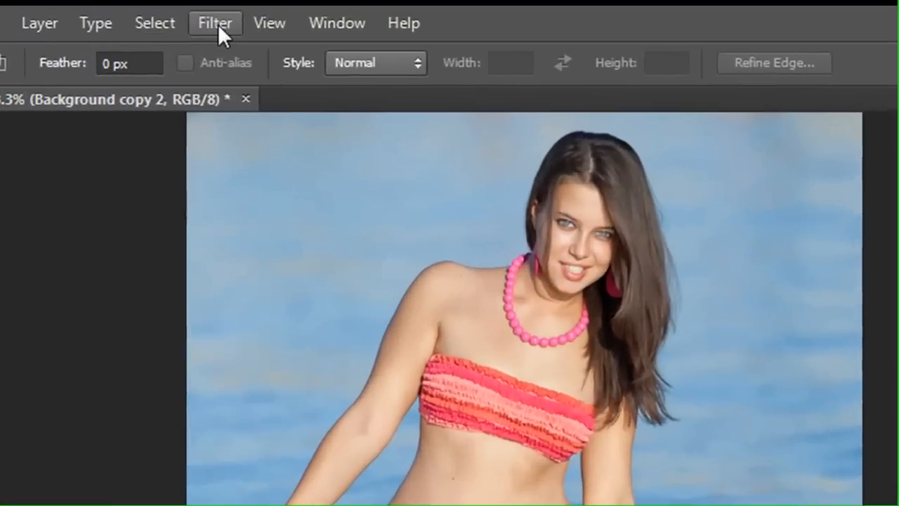
Step: Open the Liquify filter on the topmost layer, try the basic controls and leave Advanced Mode enabled
click(212, 22)
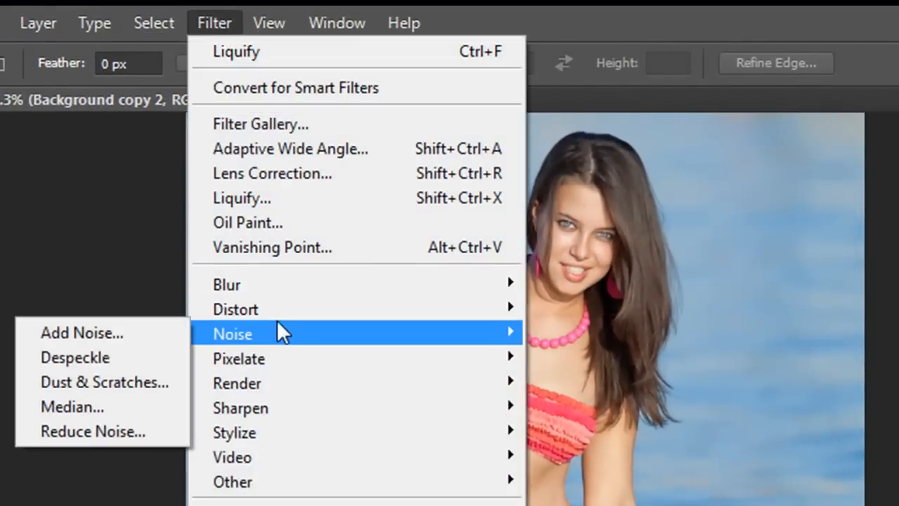
mouse_move(283, 288)
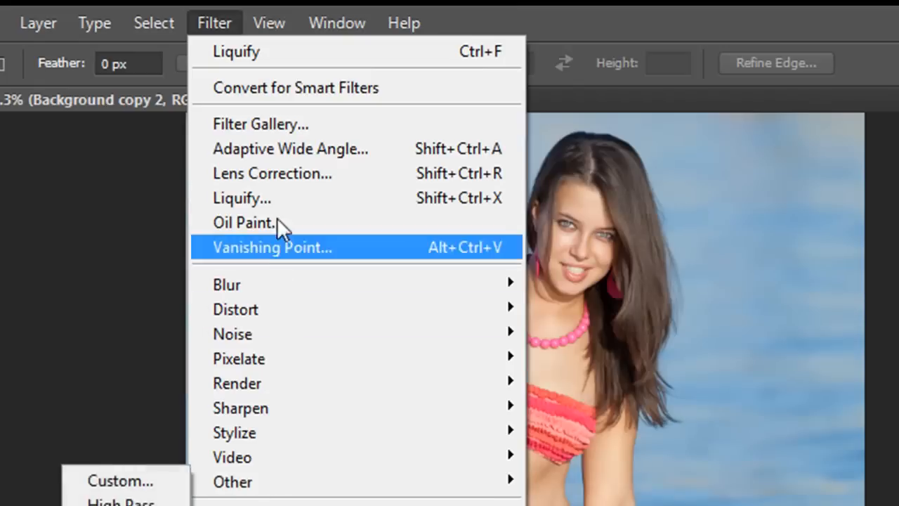
click(278, 199)
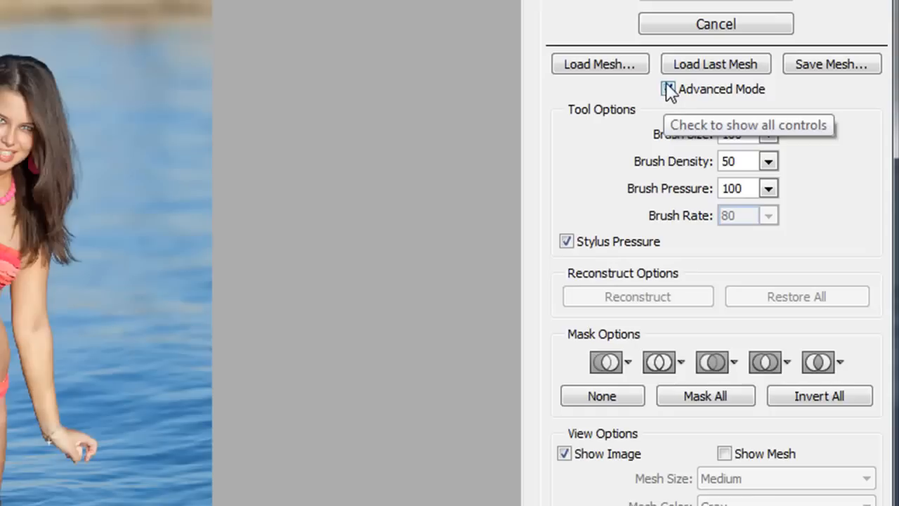
click(667, 86)
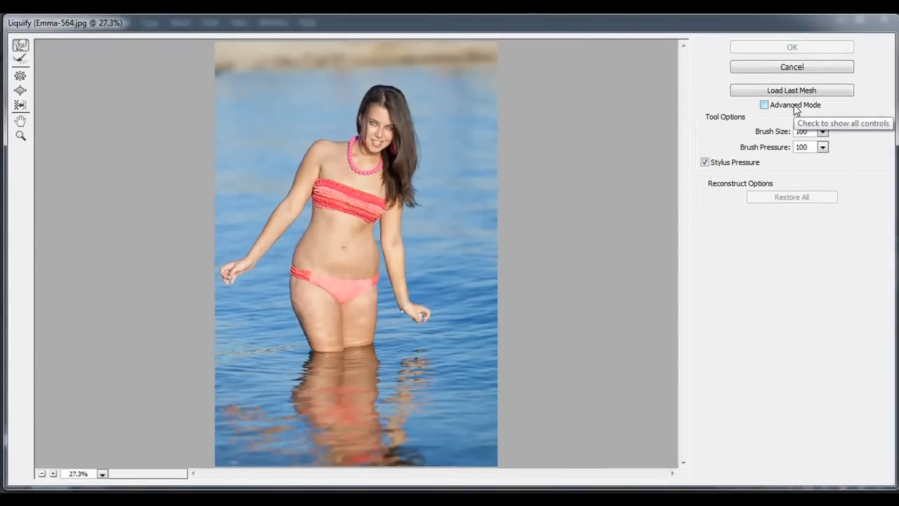
click(794, 106)
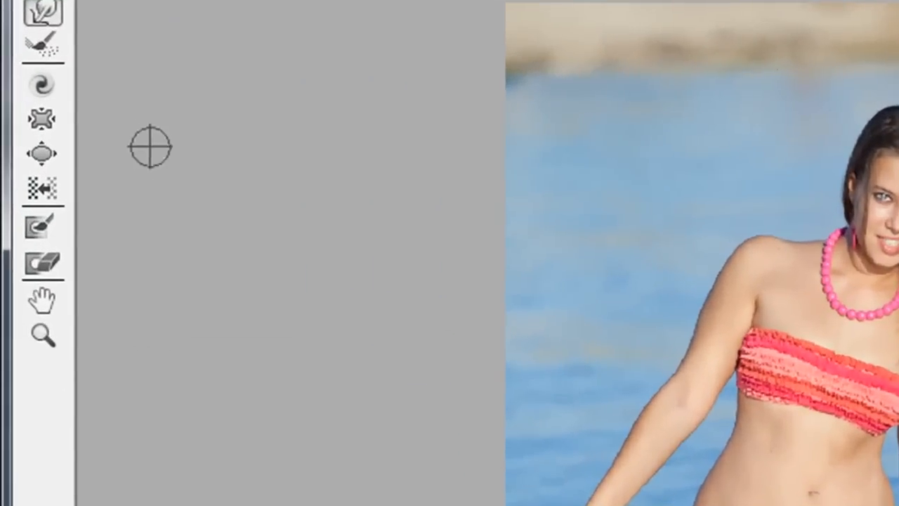
Step: Paint a freeze mask over both arms, both hands and the bikini top with the Freeze Mask tool at brush size 100
click(40, 226)
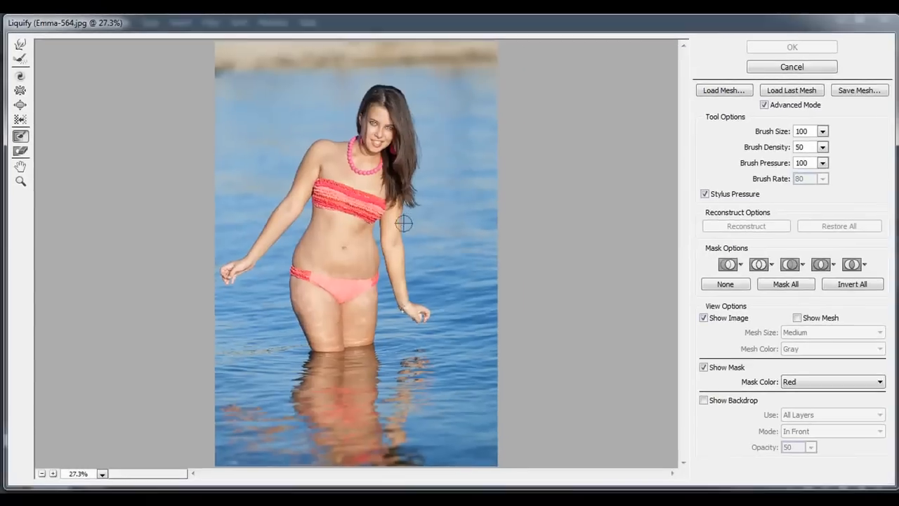
key(ctrl+plus)
key(ctrl+plus)
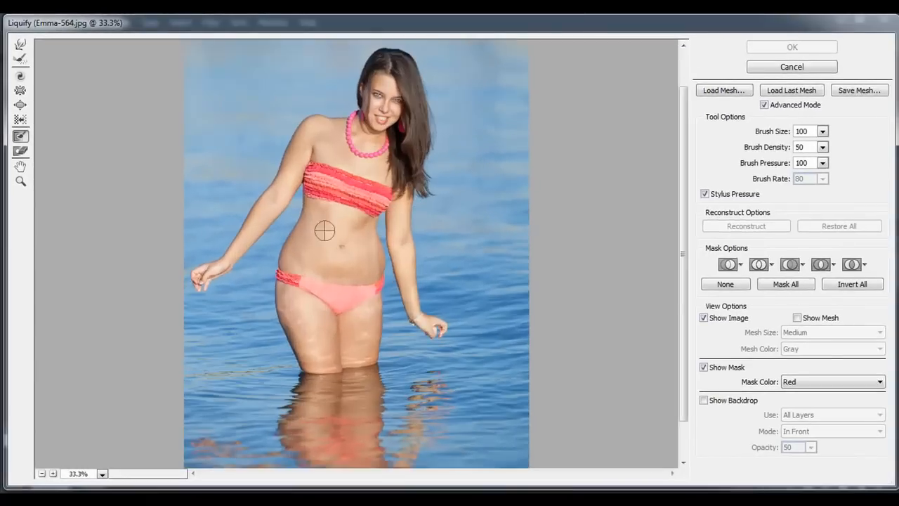
key(ctrl+plus)
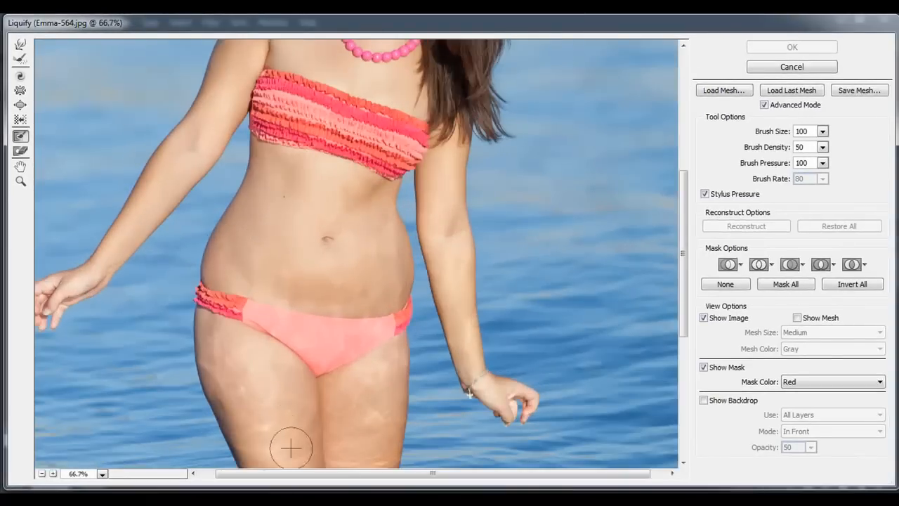
drag(365, 473, 350, 473)
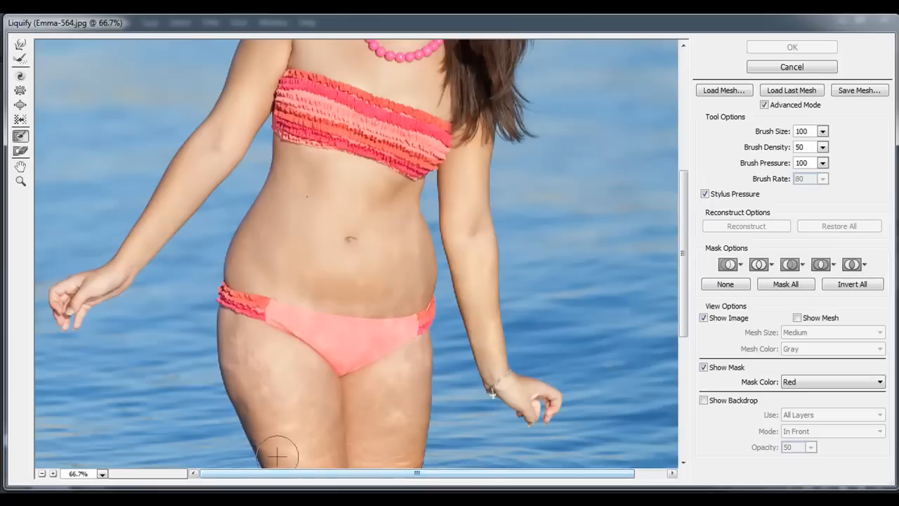
mouse_move(230, 133)
mouse_down()
mouse_move(127, 284)
mouse_move(76, 320)
mouse_move(59, 300)
mouse_move(71, 282)
mouse_move(144, 238)
mouse_move(195, 190)
mouse_move(194, 153)
mouse_move(172, 170)
mouse_move(156, 212)
mouse_move(227, 113)
mouse_move(251, 94)
mouse_move(260, 105)
mouse_move(235, 141)
mouse_up()
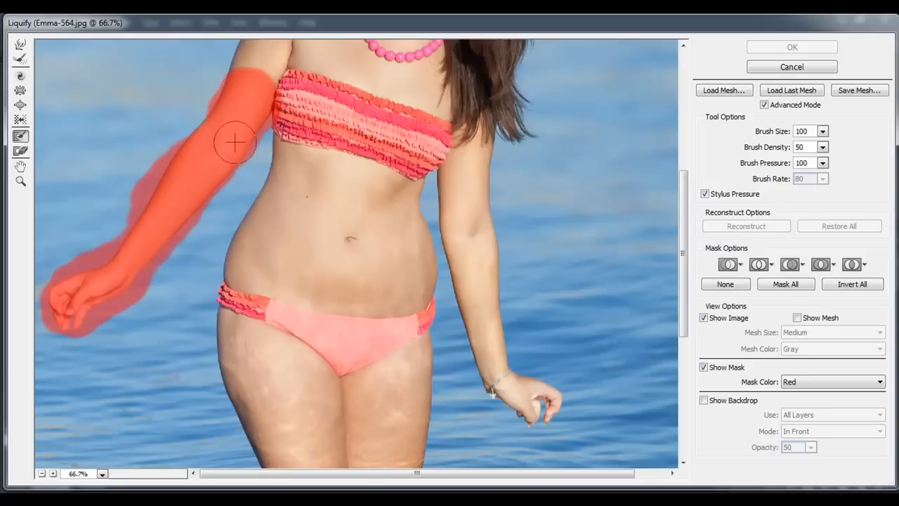
mouse_move(288, 119)
mouse_down()
mouse_move(297, 90)
mouse_move(290, 119)
mouse_move(315, 132)
mouse_move(286, 119)
mouse_move(324, 99)
mouse_move(411, 114)
mouse_move(441, 133)
mouse_move(430, 158)
mouse_move(391, 159)
mouse_move(323, 130)
mouse_move(416, 142)
mouse_move(399, 131)
mouse_move(411, 127)
mouse_move(464, 156)
mouse_move(479, 132)
mouse_move(472, 293)
mouse_move(452, 174)
mouse_move(499, 377)
mouse_move(494, 366)
mouse_move(481, 326)
mouse_move(511, 382)
mouse_move(545, 406)
mouse_move(560, 376)
mouse_move(543, 389)
mouse_move(517, 378)
mouse_move(460, 256)
mouse_move(446, 188)
mouse_move(469, 297)
mouse_move(477, 275)
mouse_move(497, 269)
mouse_move(474, 159)
mouse_up()
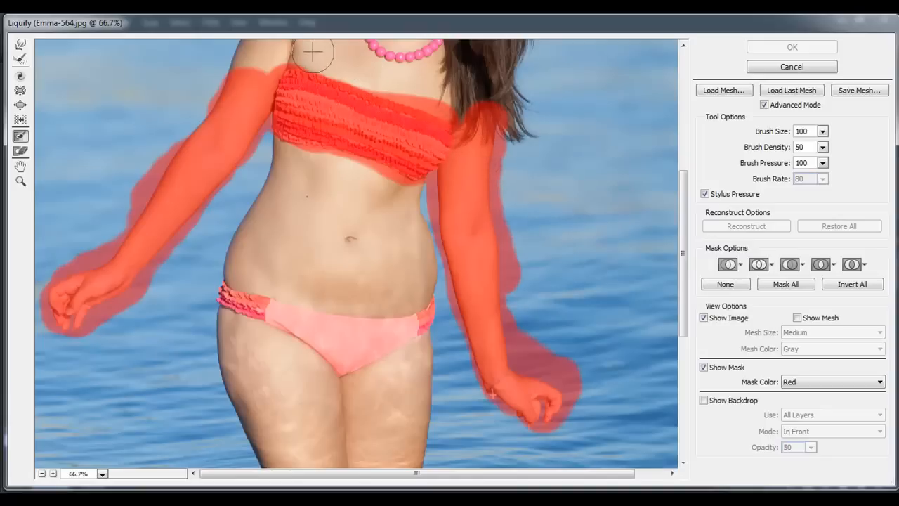
mouse_move(278, 69)
mouse_down()
mouse_move(249, 78)
mouse_move(258, 59)
mouse_move(168, 159)
mouse_move(150, 187)
mouse_move(161, 215)
mouse_up()
Step: Freeze the navel, and mask the band where the legs meet the water using brush size 60
scroll(297, 194, down, 3)
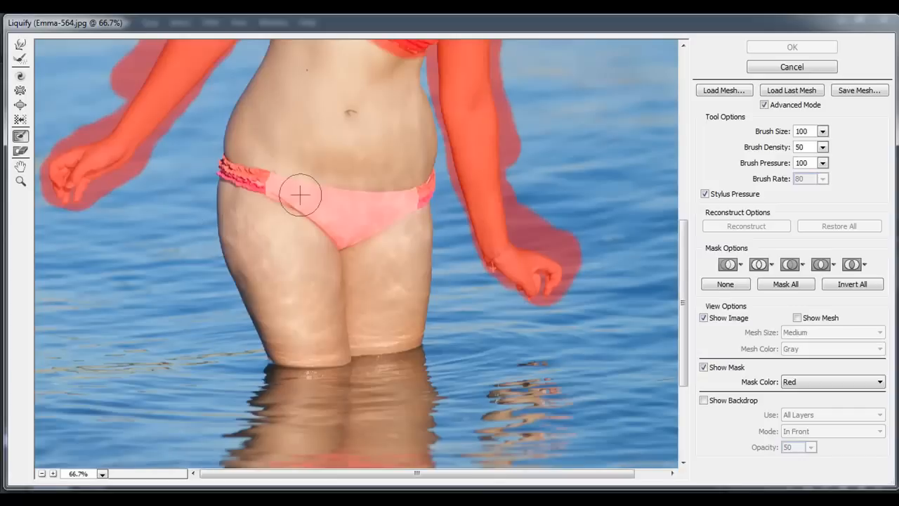
mouse_move(351, 114)
mouse_down()
mouse_move(351, 106)
mouse_move(351, 114)
mouse_up()
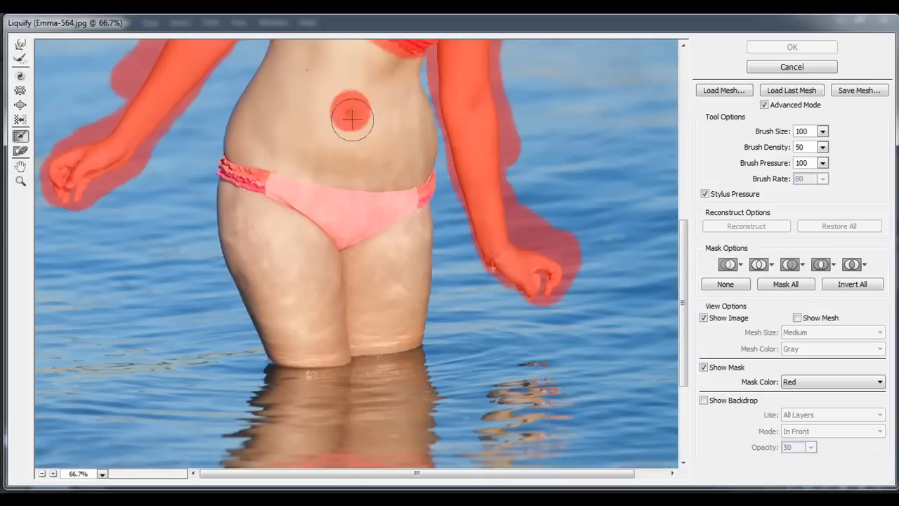
scroll(356, 232, down, 3)
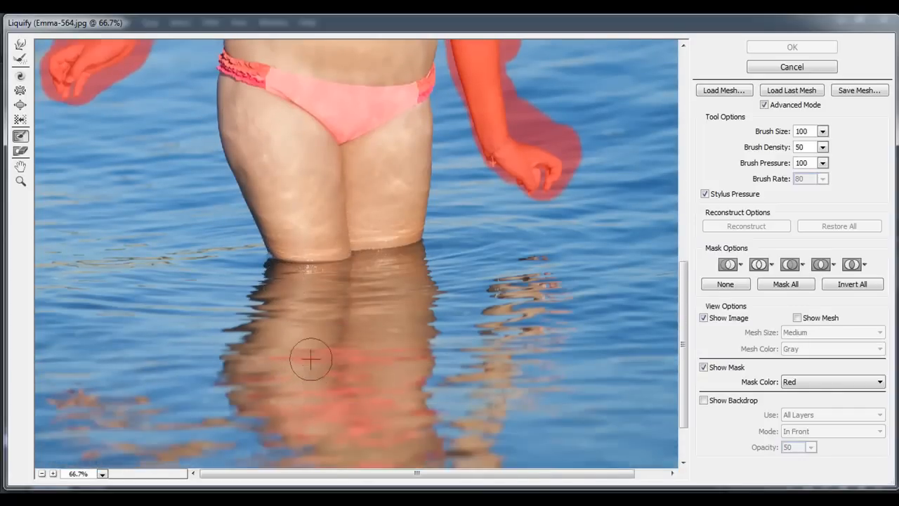
key(bracketleft)
key(bracketleft)
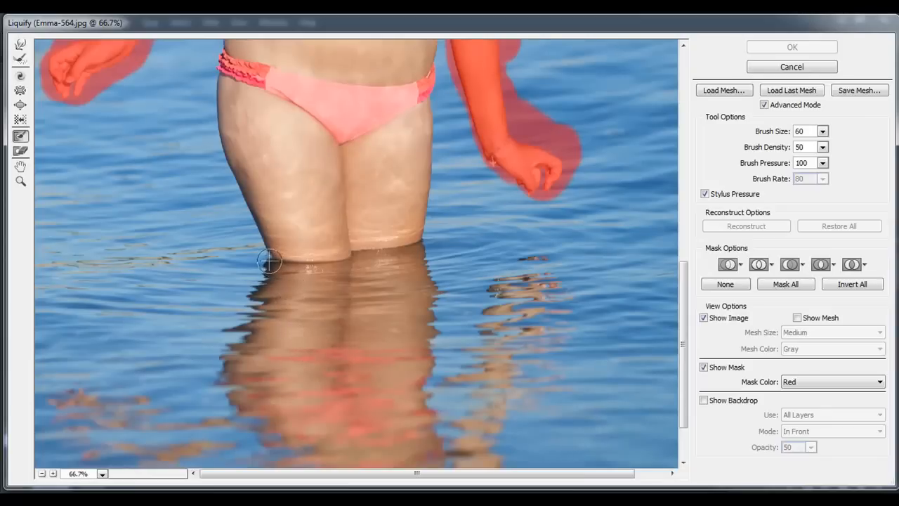
mouse_move(268, 258)
mouse_down()
mouse_move(424, 242)
mouse_move(394, 249)
mouse_up()
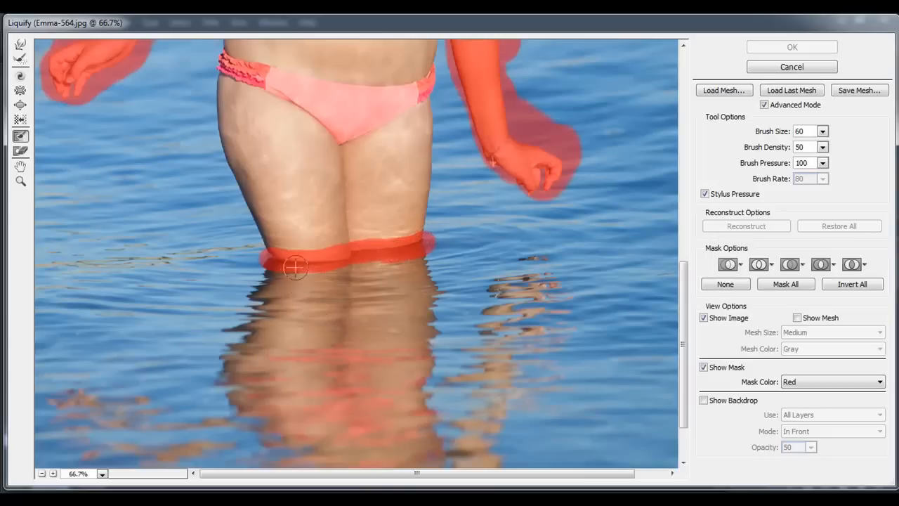
Step: Try selecting the Pucker and Bloat tools, and settle on the Forward Warp tool for reshaping
scroll(409, 148, up, 5)
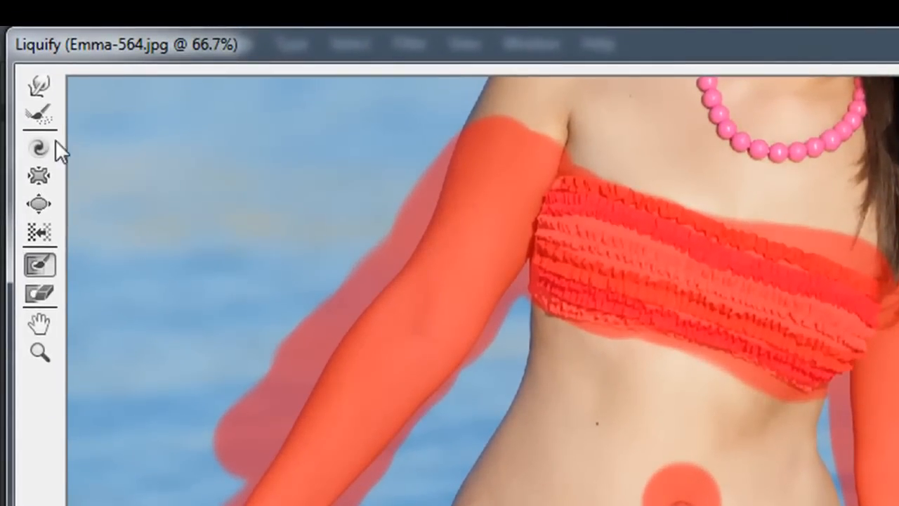
click(39, 176)
click(38, 204)
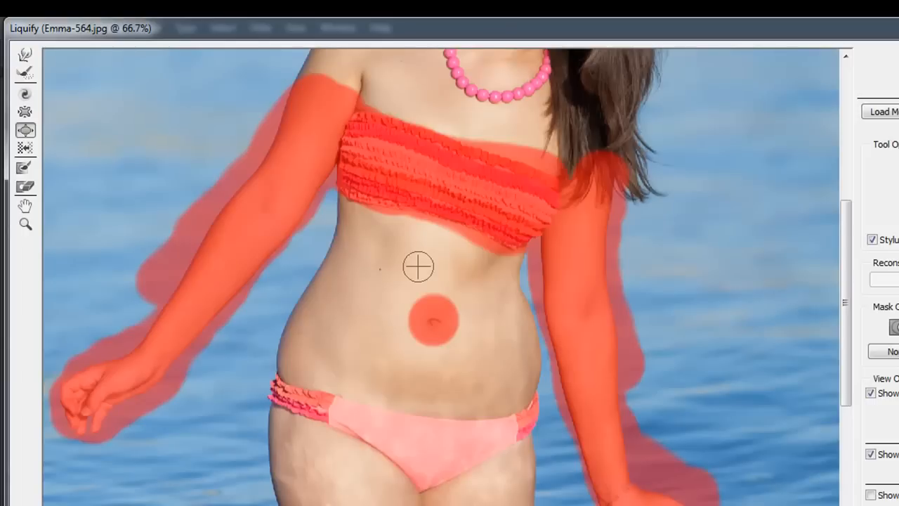
click(26, 54)
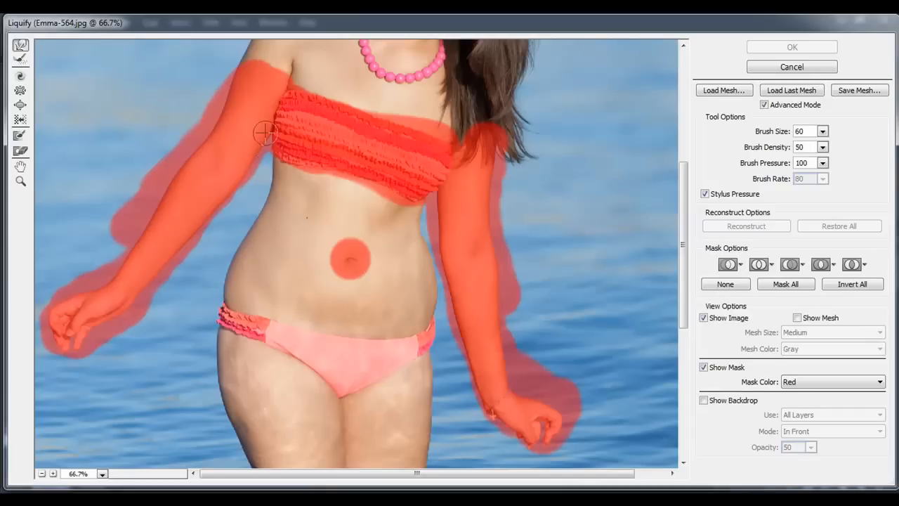
Step: Try pushing in the figure's left waist outline below the bikini top with brush size 35, and undo the warp
ctrl+click(241, 139)
key(ctrl+plus)
key(ctrl+plus)
key(ctrl+plus)
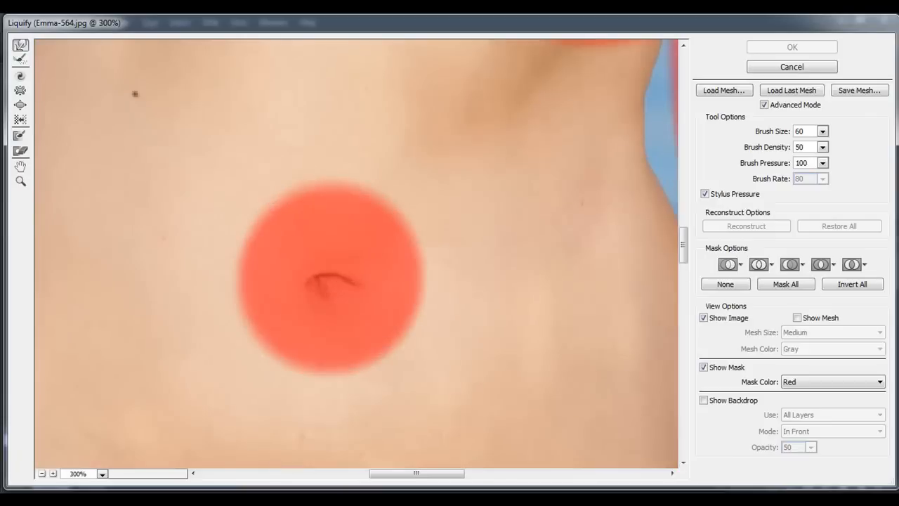
key(ctrl+minus)
key(ctrl+minus)
key(ctrl+plus)
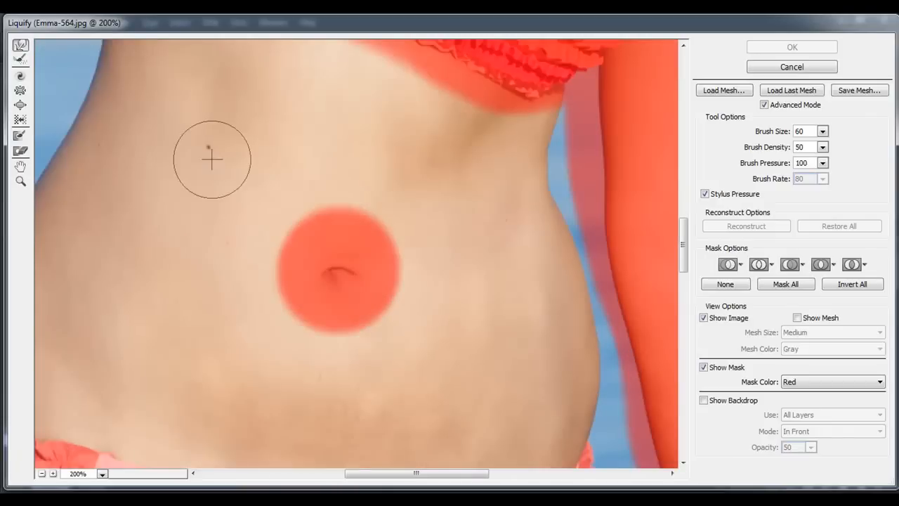
drag(373, 479, 337, 477)
scroll(344, 365, up, 3)
key(bracketleft)
key(bracketleft)
key(bracketleft)
key(bracketleft)
key(bracketleft)
key(bracketleft)
key(bracketleft)
key(bracketleft)
key(bracketleft)
key(bracketleft)
key(bracketleft)
key(bracketleft)
key(bracketleft)
key(bracketleft)
key(bracketleft)
key(bracketleft)
key(bracketleft)
key(bracketleft)
key(bracketleft)
key(bracketleft)
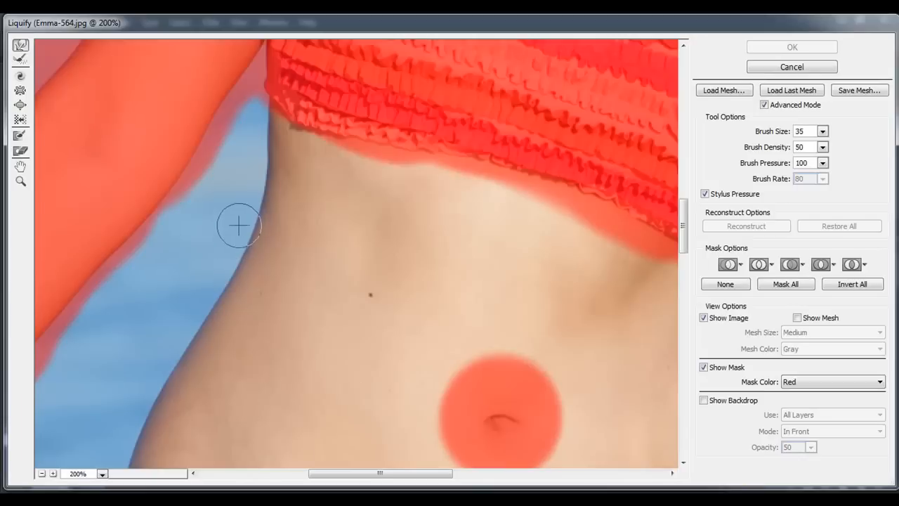
drag(260, 163, 247, 207)
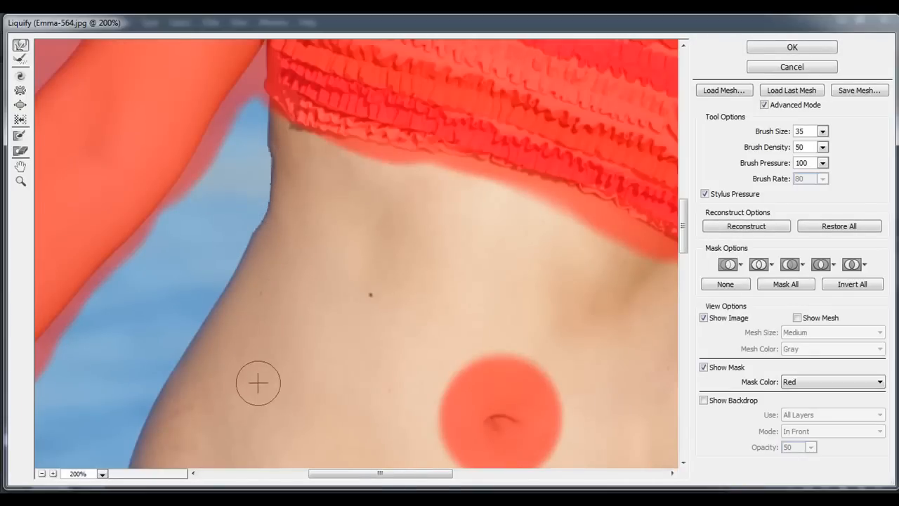
key(ctrl+minus)
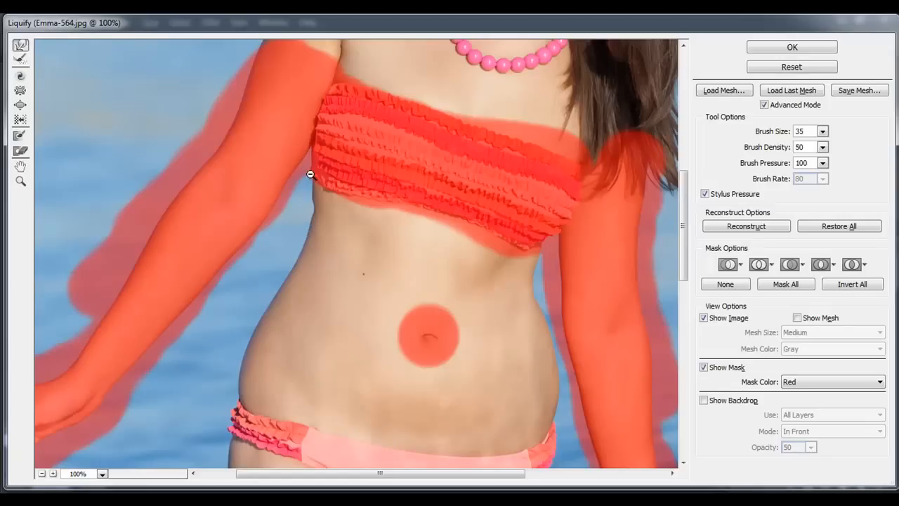
key(ctrl+alt+z)
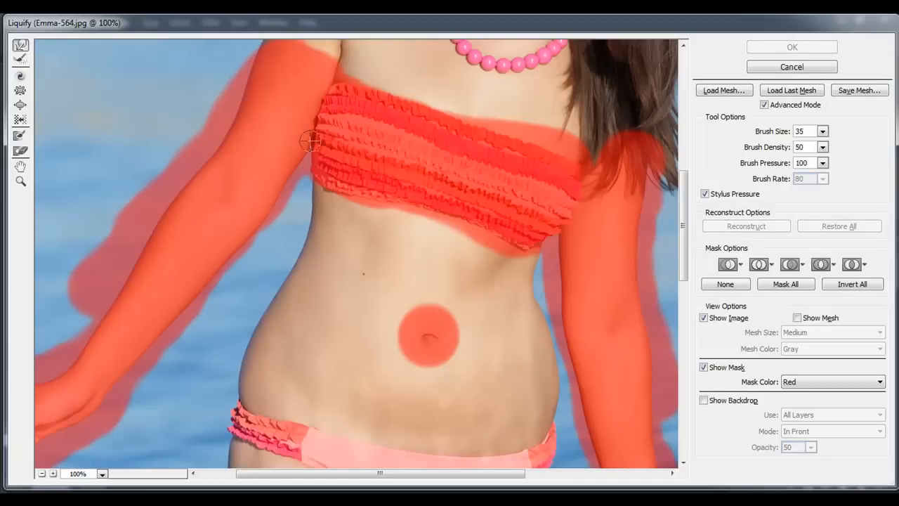
Step: Push the figure's left waist outline inward down to the hip with the Forward Warp tool, enlarging the brush to 175
key(bracketright)
key(bracketright)
key(bracketright)
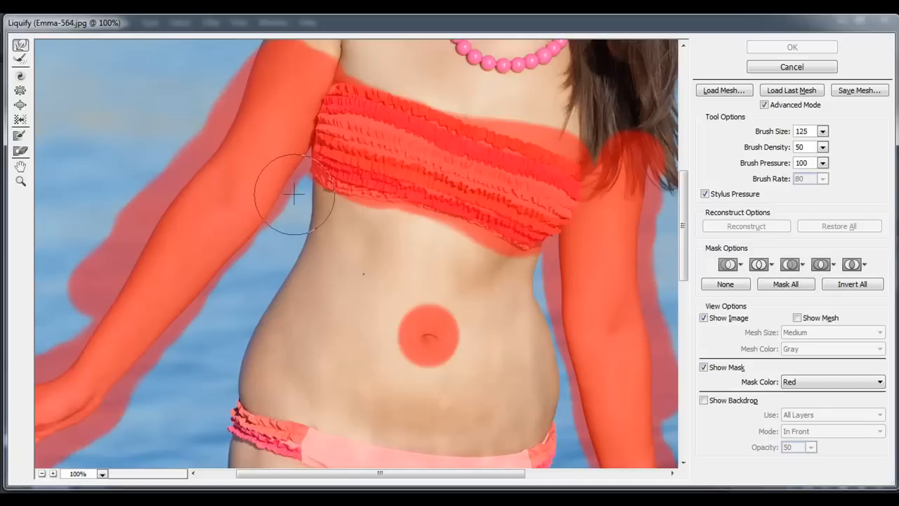
key(bracketleft)
key(bracketleft)
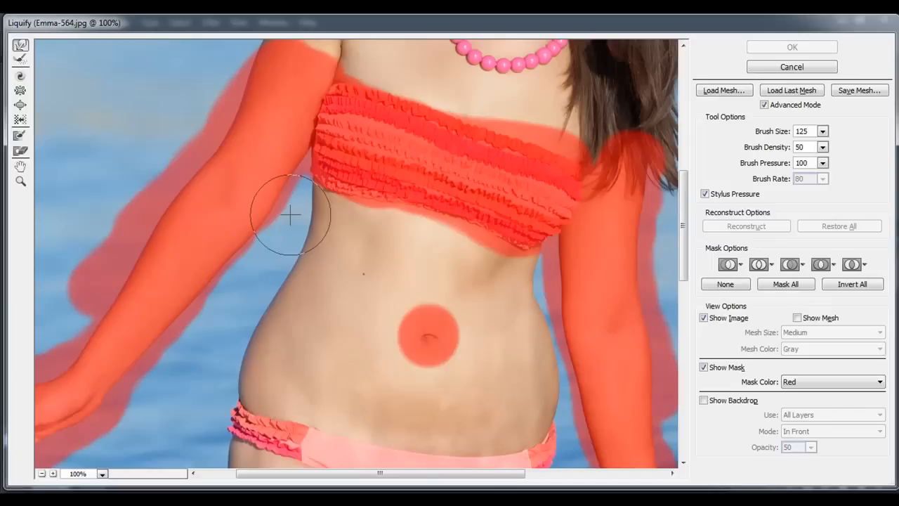
drag(291, 214, 291, 211)
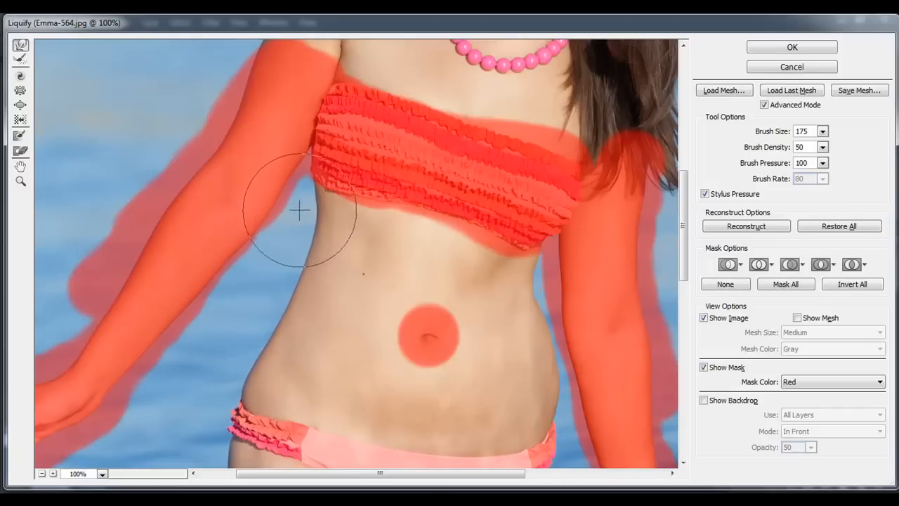
Step: Slim the figure's left hip and outer thigh with the Forward Warp tool at brush size 250
scroll(249, 299, down, 4)
scroll(249, 298, down, 1)
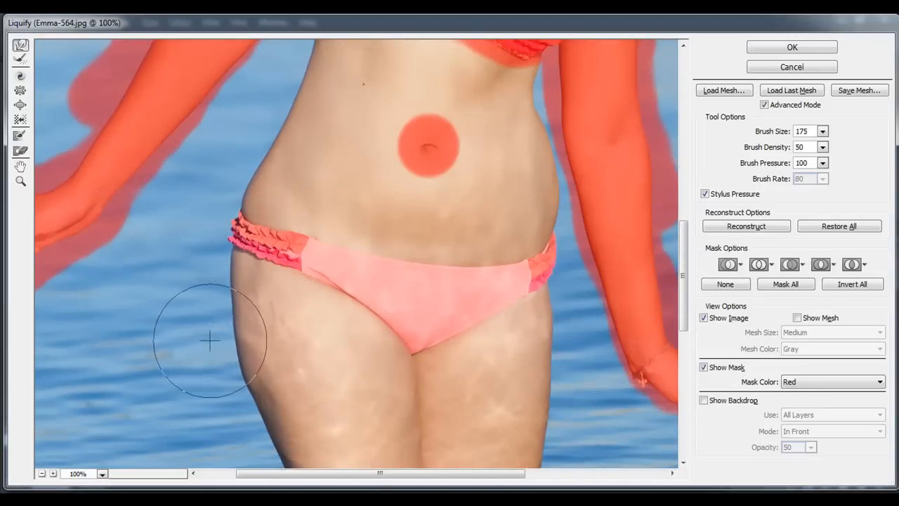
scroll(207, 342, down, 1)
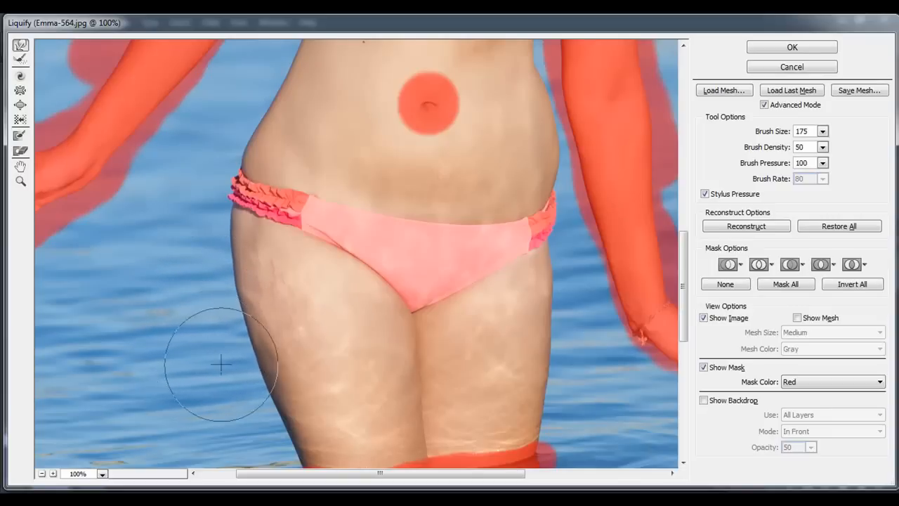
key(bracketright)
key(bracketright)
key(bracketright)
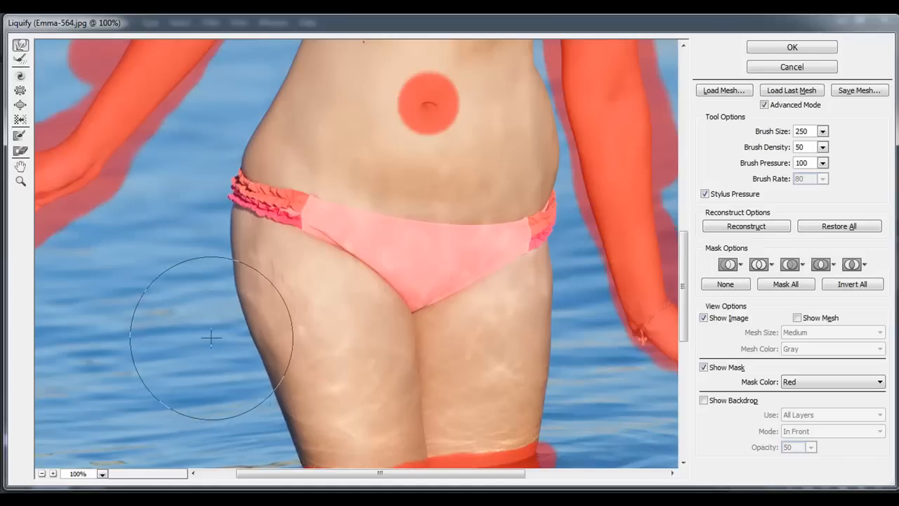
mouse_move(199, 281)
mouse_down()
mouse_move(203, 210)
mouse_move(226, 143)
mouse_up()
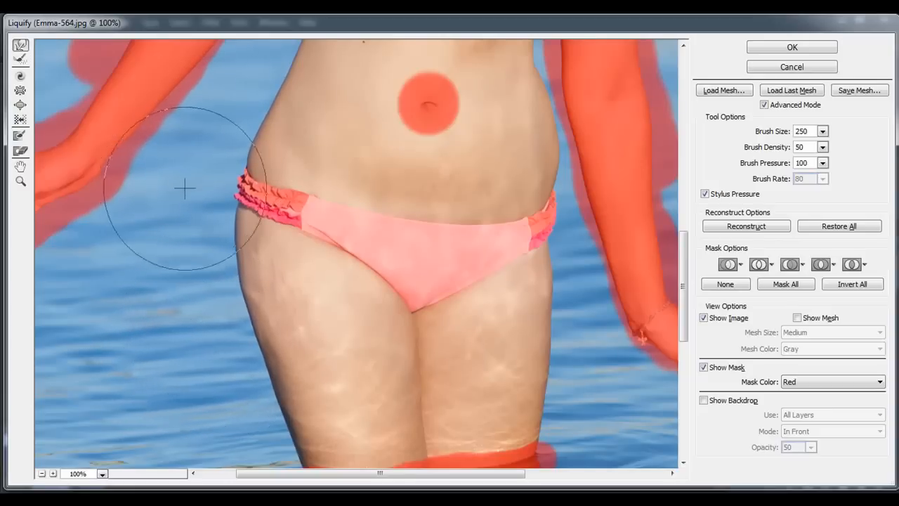
drag(201, 281, 206, 289)
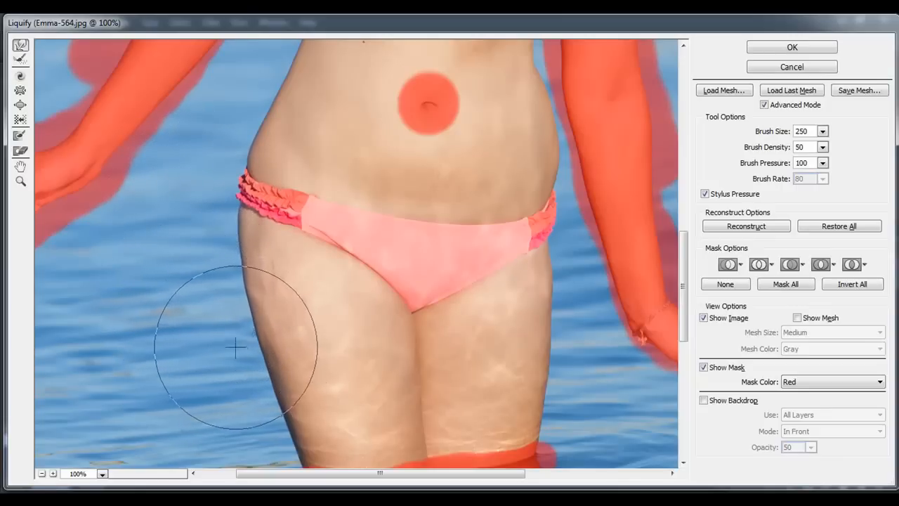
drag(245, 384, 251, 388)
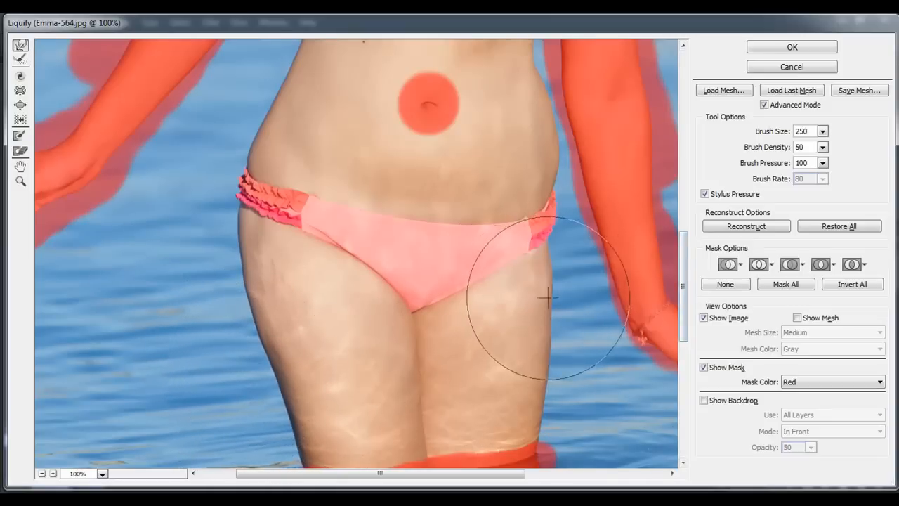
Step: Push the figure's right waist outline inward below the bikini top with the Forward Warp brush reduced to size 125
scroll(433, 351, up, 5)
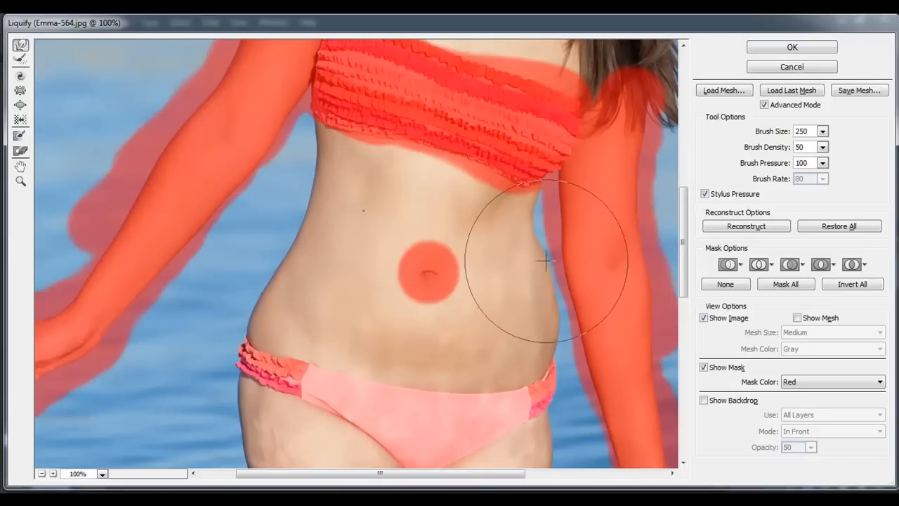
key(bracketleft)
key(bracketleft)
key(bracketleft)
key(bracketleft)
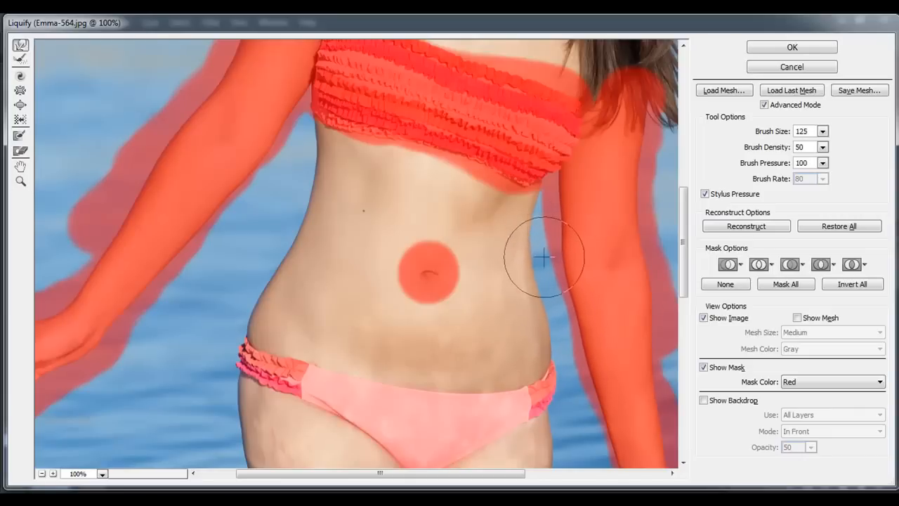
Step: Refine the hip and thigh outlines above the waterline with the Forward Warp brush at size 175
scroll(572, 273, down, 3)
scroll(561, 323, down, 2)
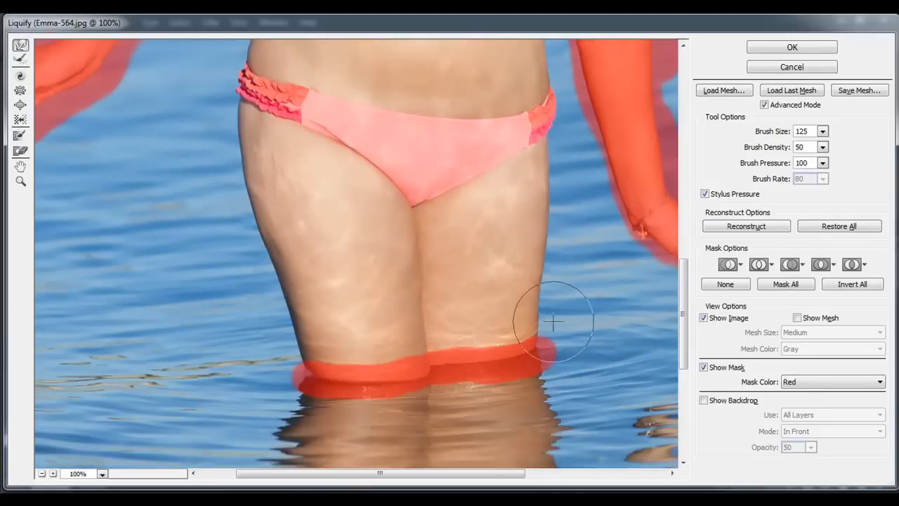
key(bracketright)
key(bracketright)
key(bracketright)
key(bracketleft)
key(bracketleft)
key(bracketleft)
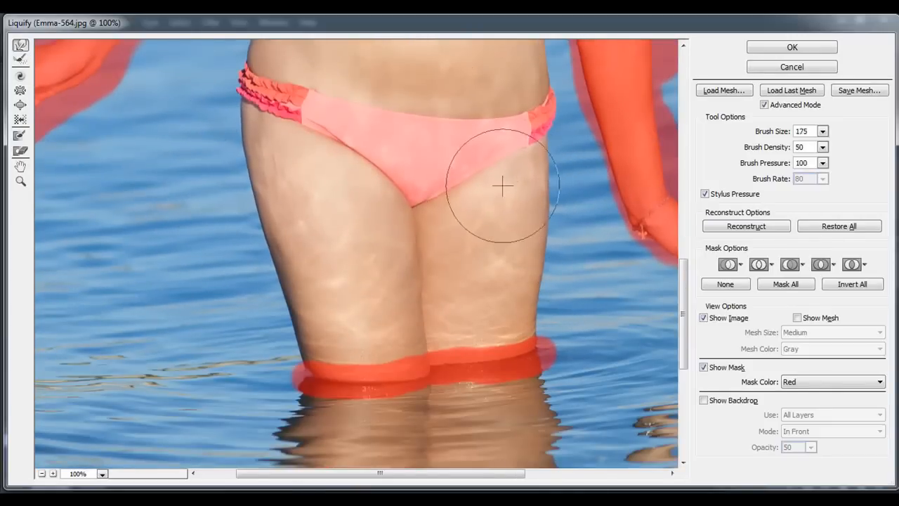
key(bracketright)
key(bracketright)
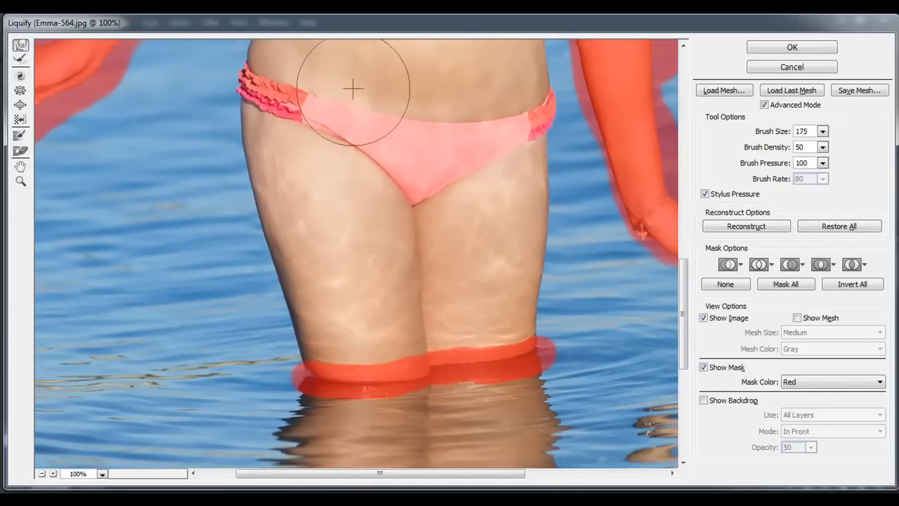
scroll(563, 203, up, 3)
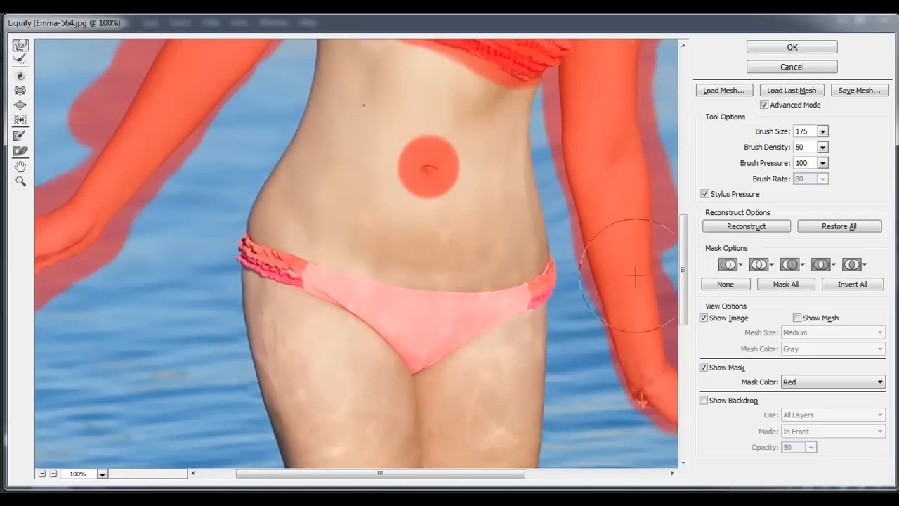
Step: Erase the freeze mask from the arms, bikini top, navel and waterline with the Thaw Mask tool
key(ctrl+minus)
key(ctrl+minus)
key(ctrl+minus)
scroll(396, 208, down, 2)
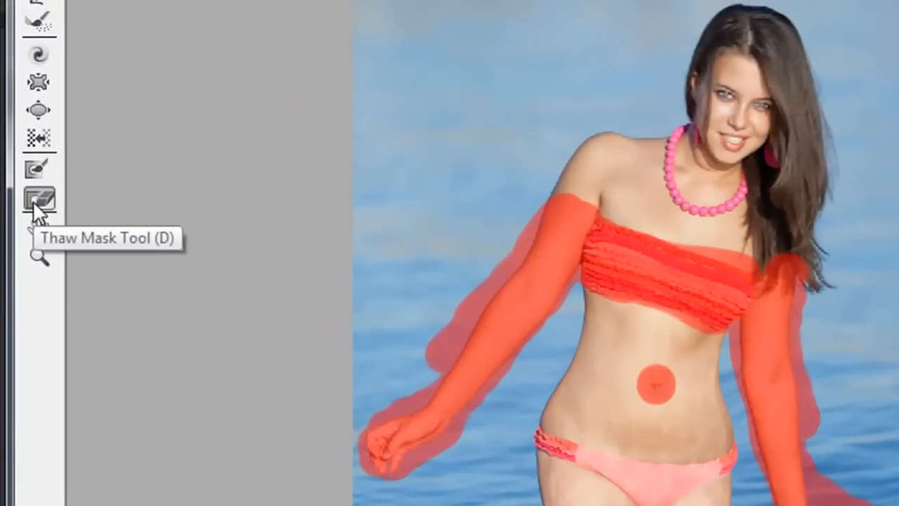
click(33, 201)
mouse_move(401, 466)
mouse_down()
mouse_move(382, 445)
mouse_move(395, 442)
mouse_move(479, 337)
mouse_move(542, 241)
mouse_move(541, 284)
mouse_move(576, 294)
mouse_move(654, 220)
mouse_move(623, 285)
mouse_move(650, 321)
mouse_up()
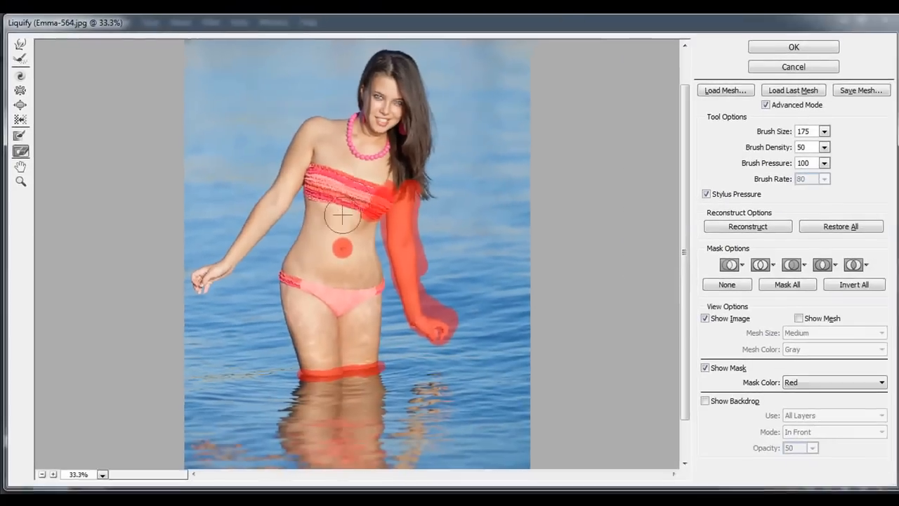
mouse_move(342, 215)
mouse_down()
mouse_move(414, 175)
mouse_move(336, 248)
mouse_move(436, 193)
mouse_move(389, 237)
mouse_move(393, 259)
mouse_move(426, 260)
mouse_move(384, 309)
mouse_move(434, 313)
mouse_move(435, 325)
mouse_move(477, 323)
mouse_move(379, 369)
mouse_up()
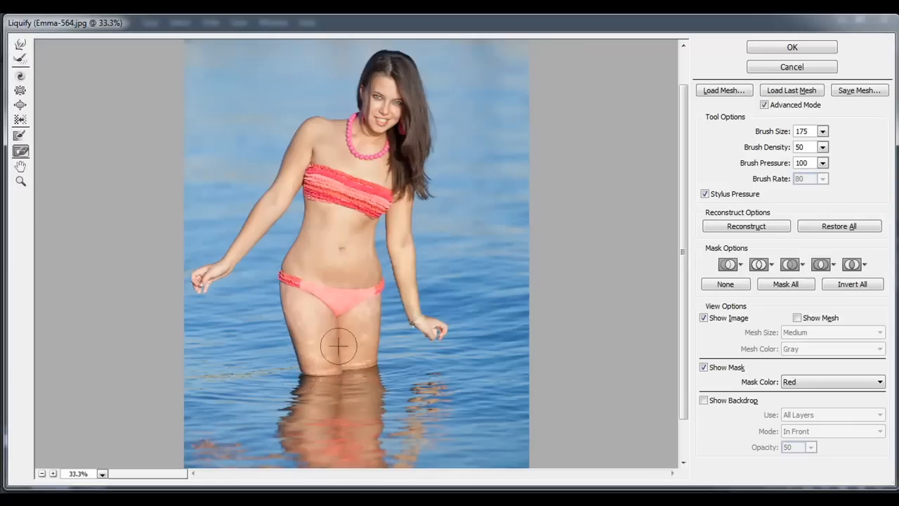
Step: Switch to the Forward Warp tool for the bikini top area and set its brush size to 150
key(ctrl+plus)
drag(395, 65, 383, 210)
key(ctrl+plus)
key(ctrl+plus)
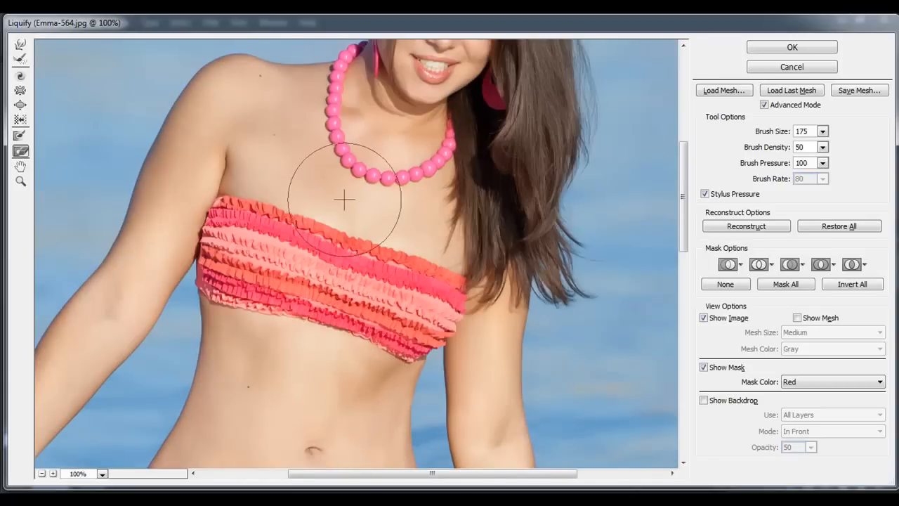
key(bracketleft)
key(bracketleft)
key(bracketleft)
key(bracketleft)
key(bracketleft)
key(bracketleft)
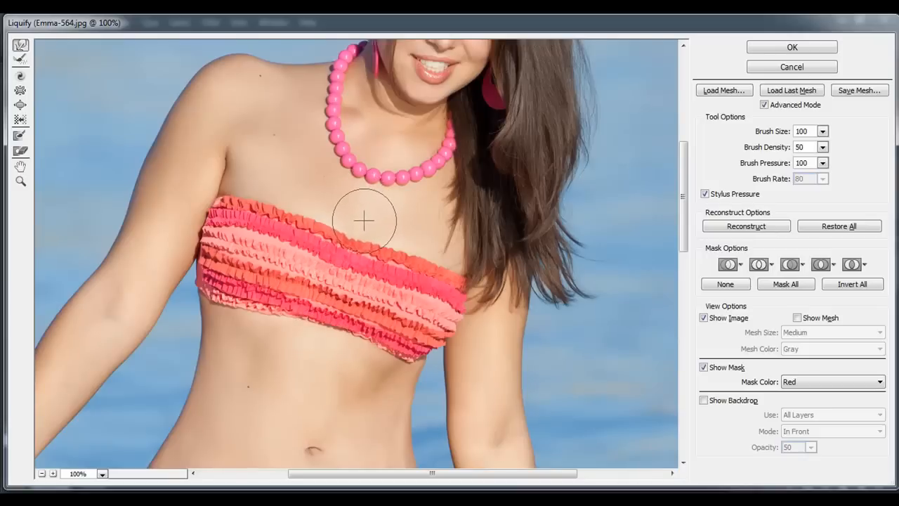
key(bracketright)
key(bracketright)
key(bracketright)
key(bracketright)
key(bracketright)
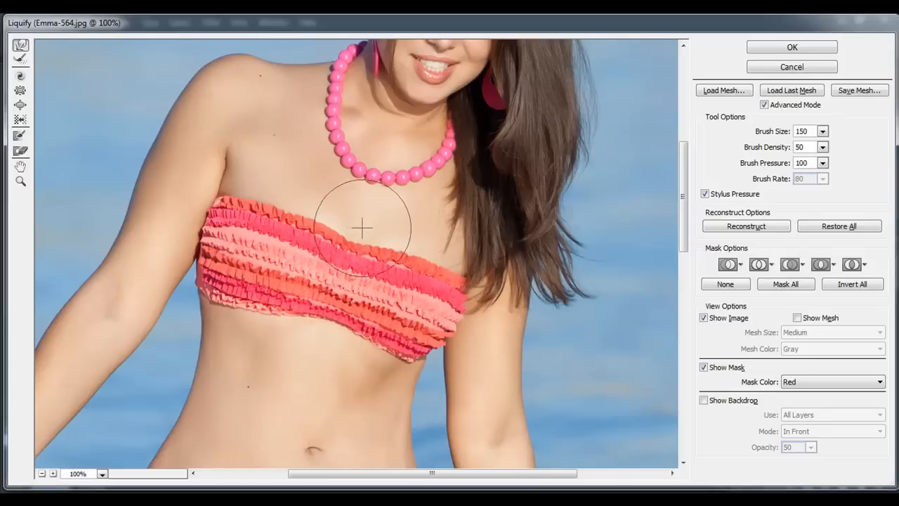
key(ctrl+space)
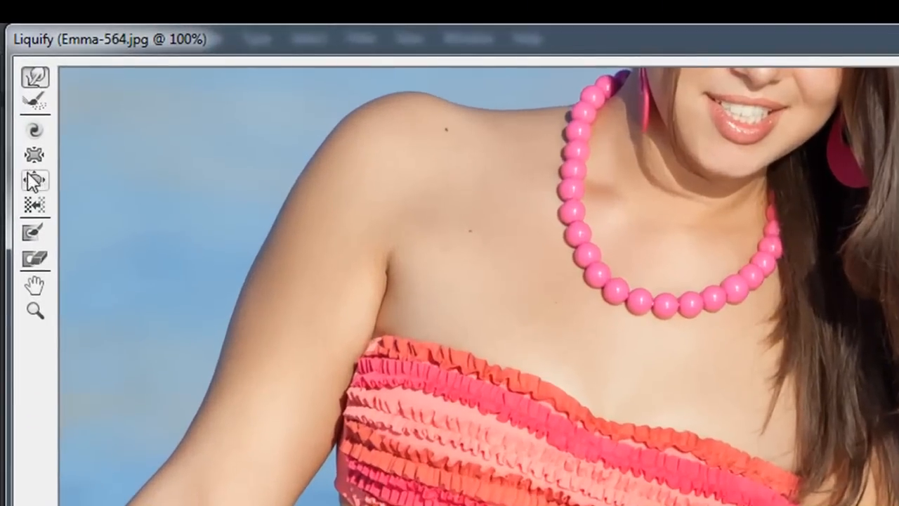
Step: Enlarge the bust under the bikini top with the Bloat tool at brush size 200, and apply the Liquify changes
click(21, 106)
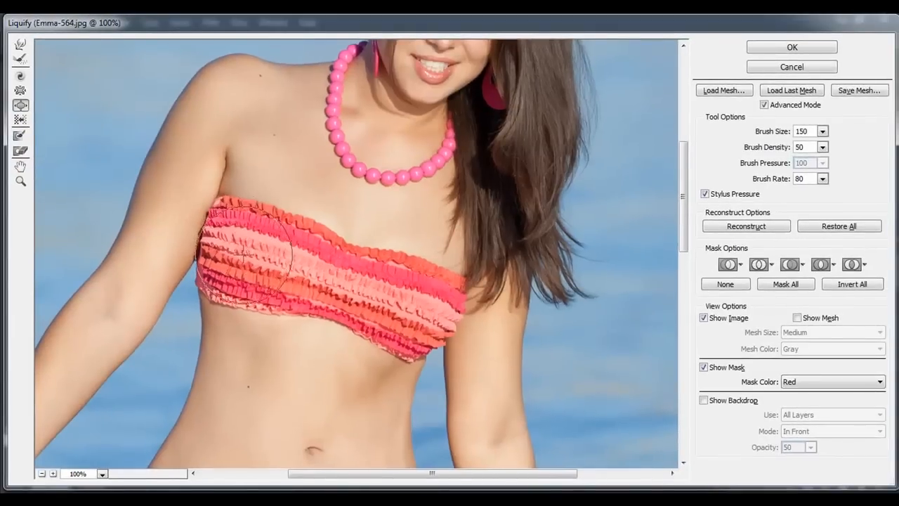
key(bracketright)
key(bracketright)
key(bracketright)
key(bracketright)
key(bracketright)
key(bracketright)
key(bracketright)
key(bracketright)
key(bracketright)
key(bracketright)
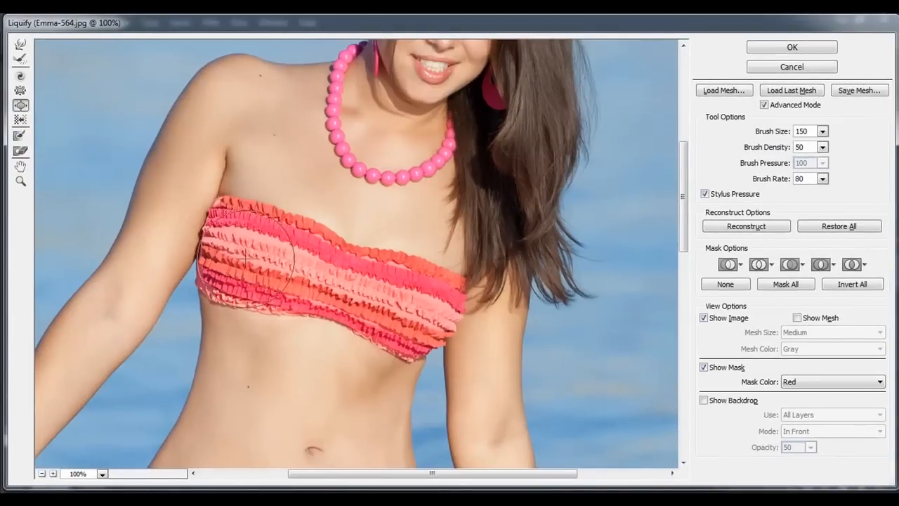
key(bracketleft)
key(bracketleft)
key(bracketleft)
key(bracketleft)
key(bracketleft)
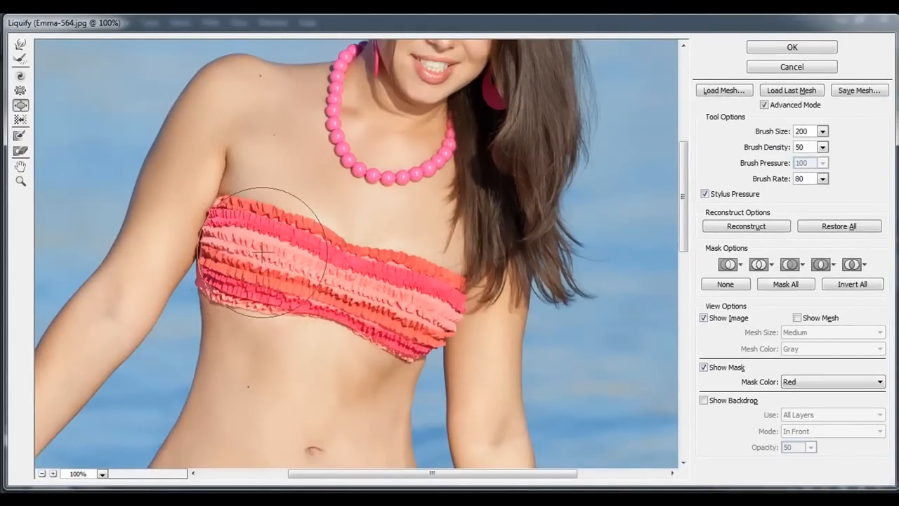
drag(260, 251, 250, 275)
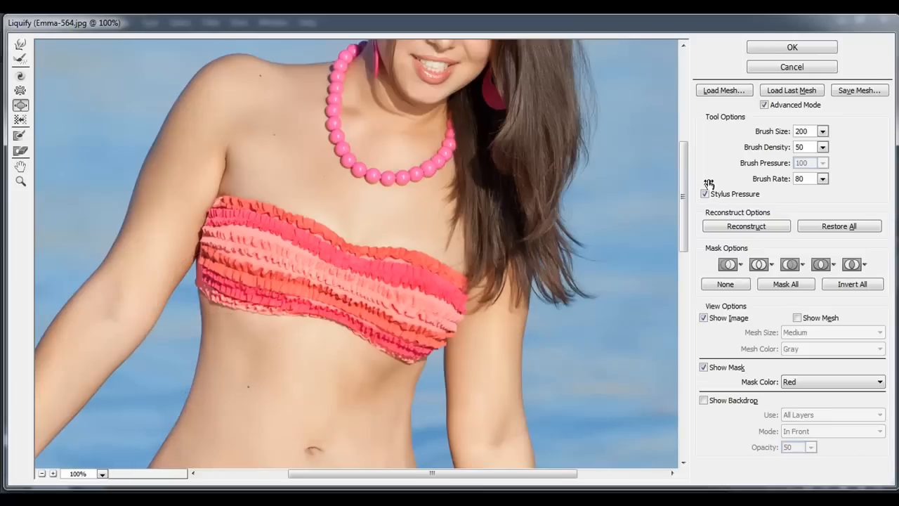
click(787, 47)
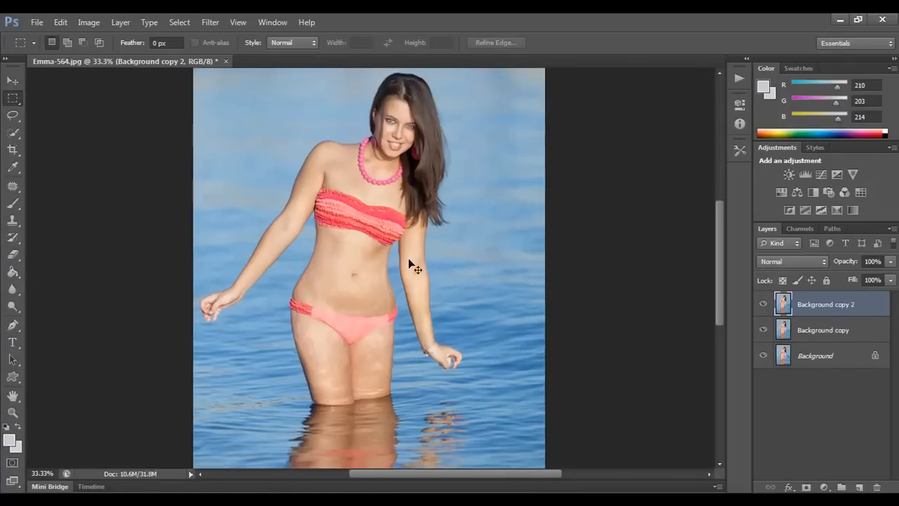
Step: Hide the Background copy layer and toggle the Background copy 2 layer's visibility to compare the reshaped figure with the original
scroll(412, 259, up, 1)
scroll(429, 231, up, 2)
scroll(498, 251, down, 1)
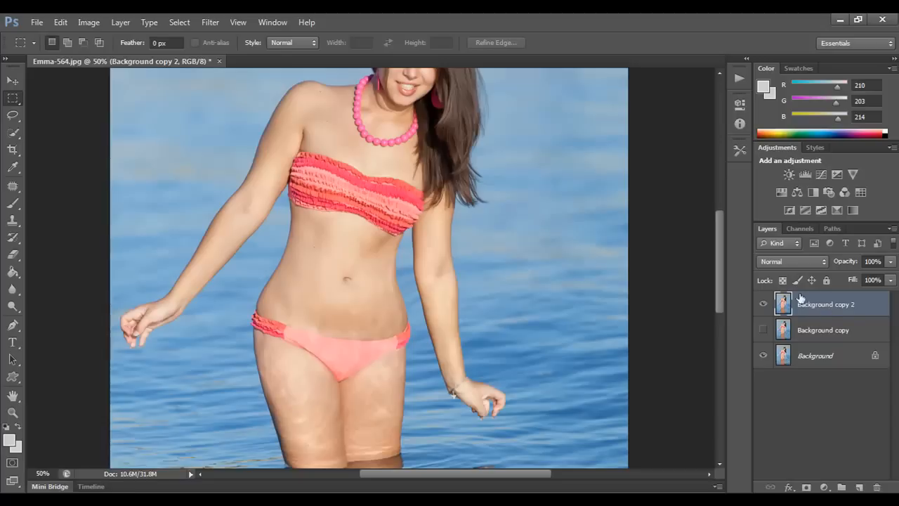
click(764, 307)
click(763, 307)
click(764, 306)
click(763, 306)
scroll(608, 281, up, 3)
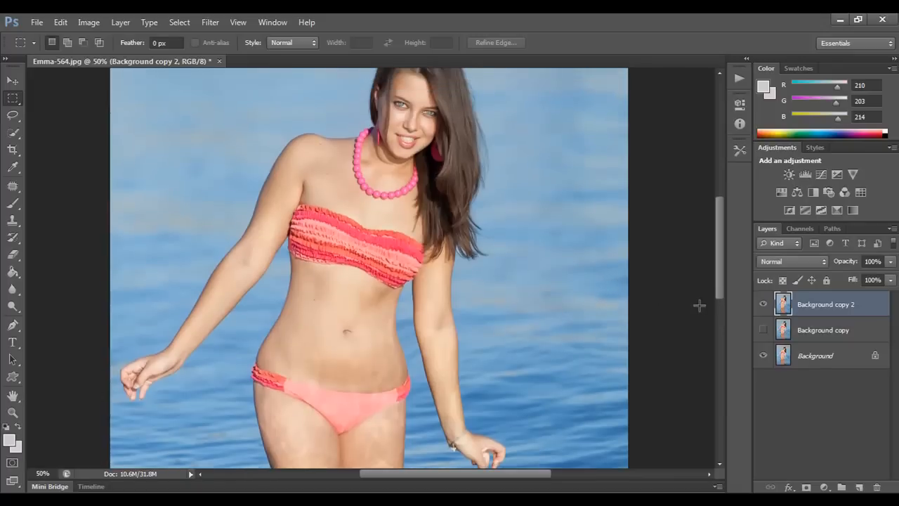
click(763, 306)
click(763, 305)
click(763, 305)
click(763, 306)
click(762, 306)
click(760, 311)
click(762, 306)
click(761, 306)
scroll(566, 419, down, 1)
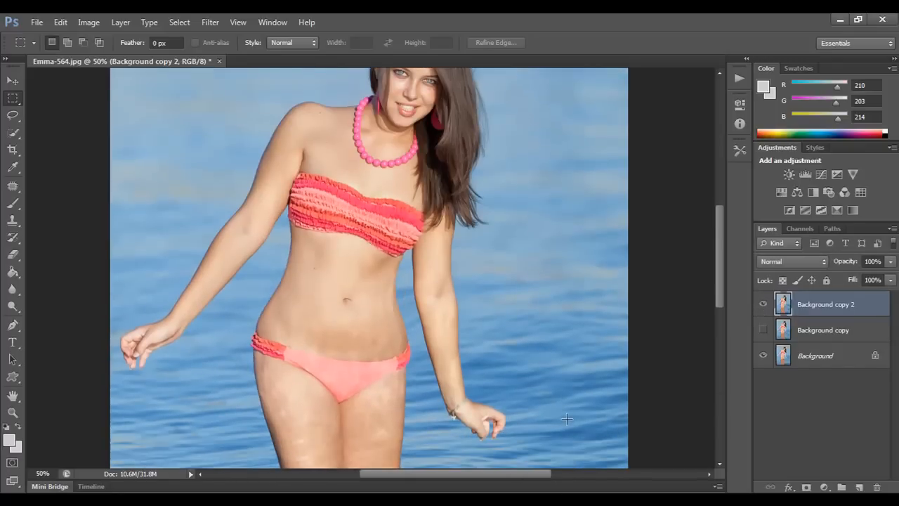
scroll(567, 419, down, 1)
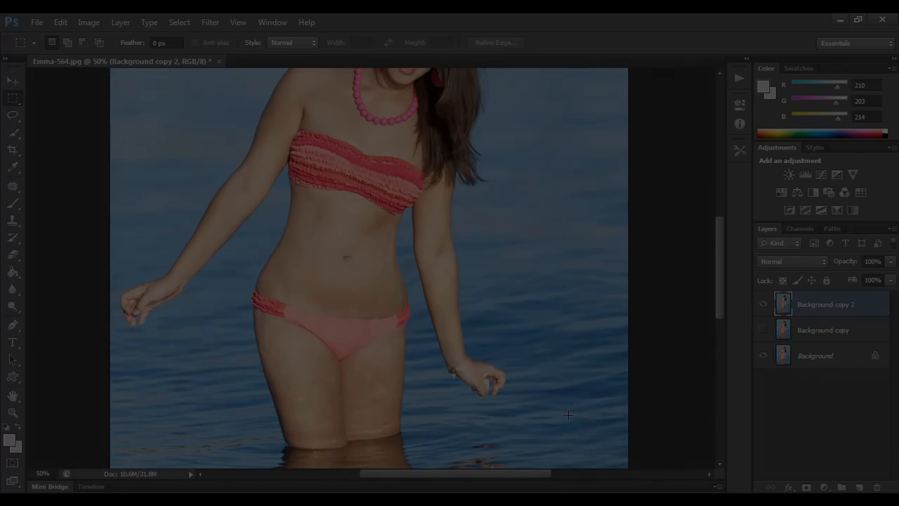